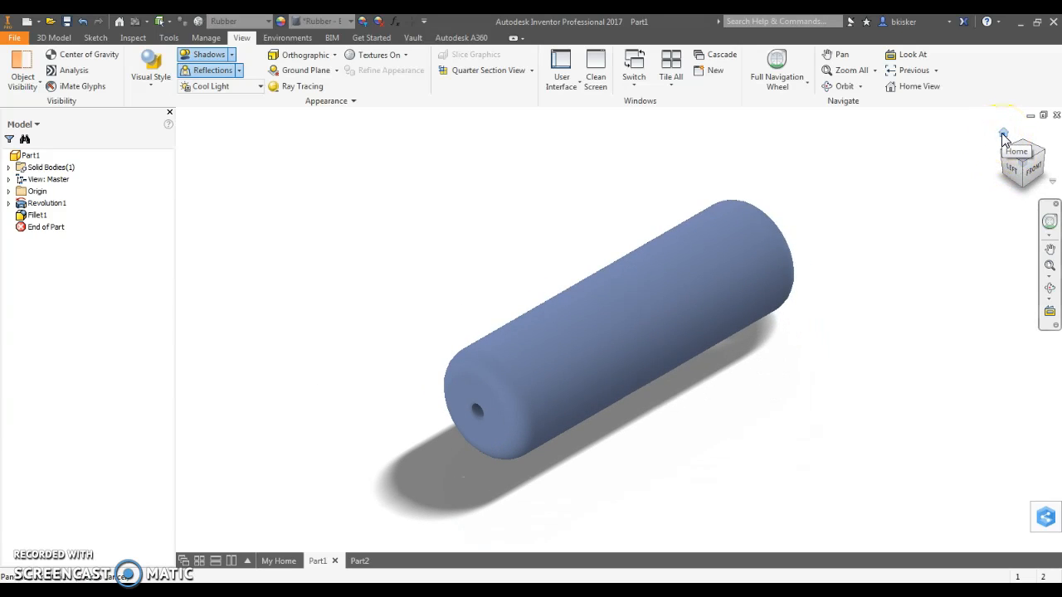
Step: Review the finished sleeve part in its home view and study the dimensions on the Rubber Handle Sleeve drawing in Word
left_click(1003, 137)
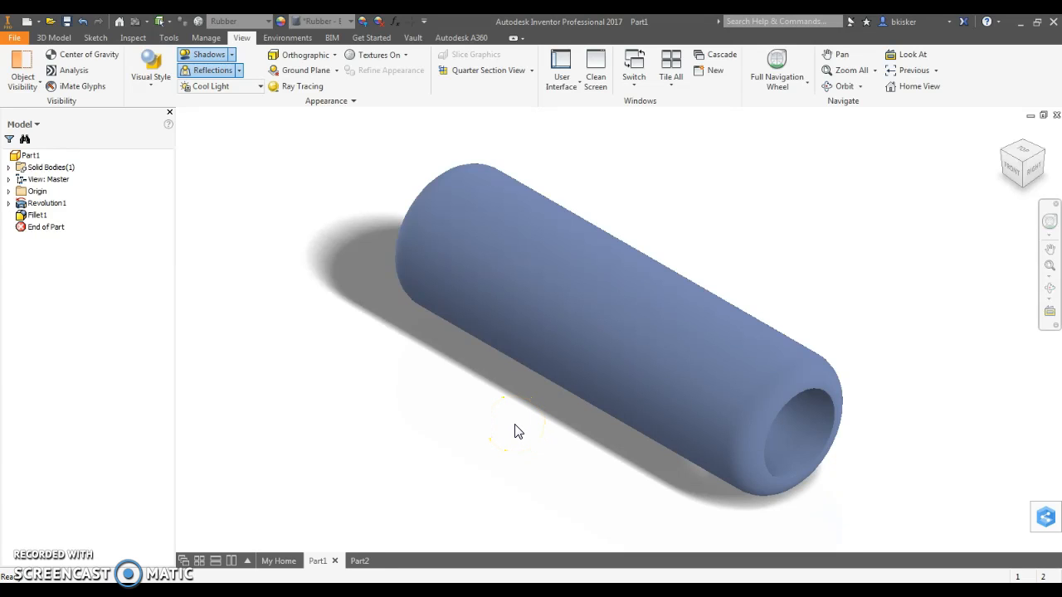
left_click(60, 37)
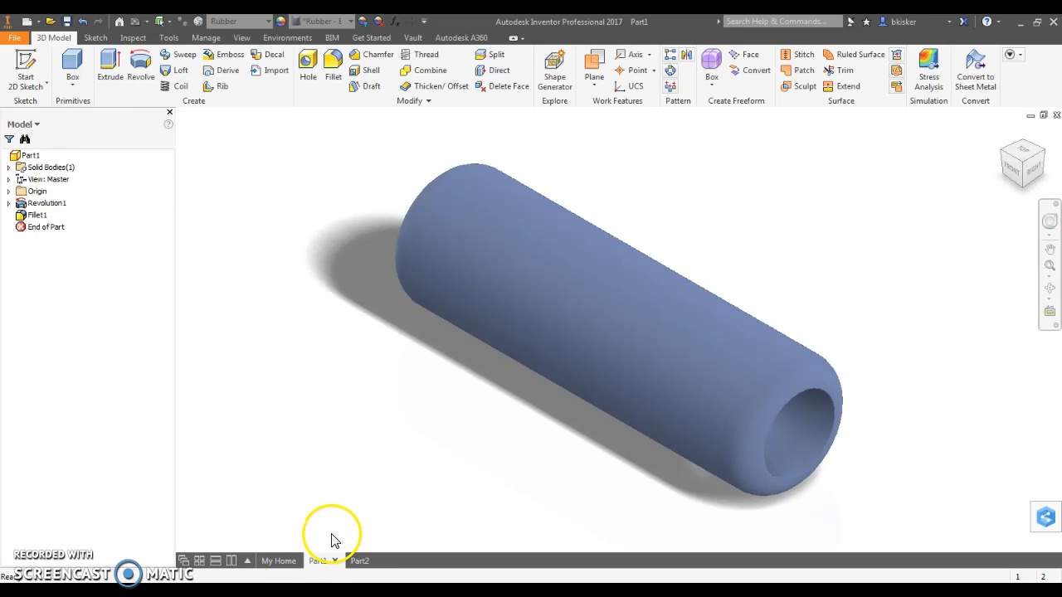
key("alt+Tab")
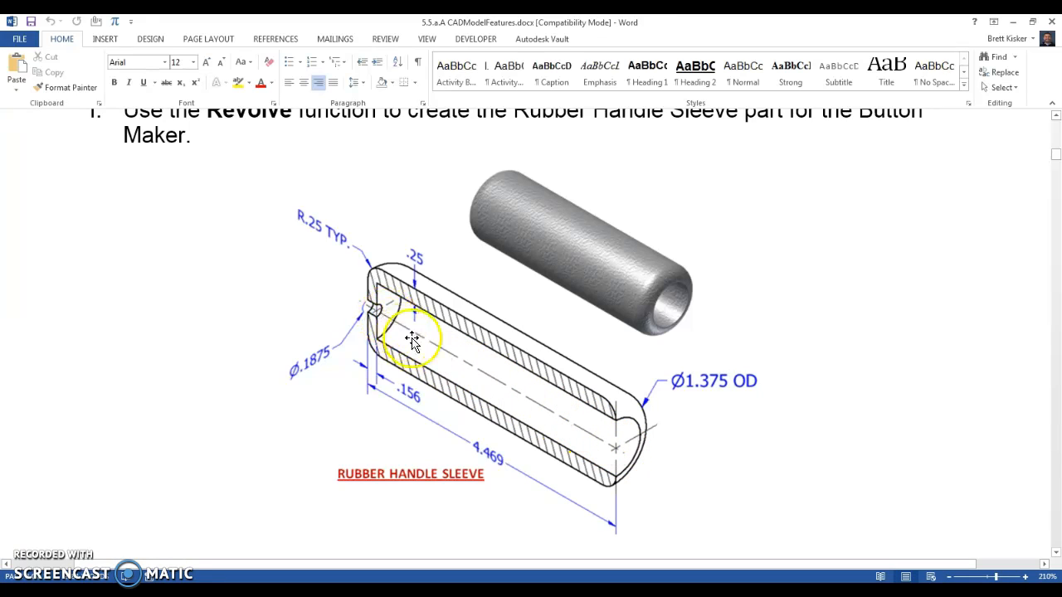
left_click(602, 448)
left_click(286, 512)
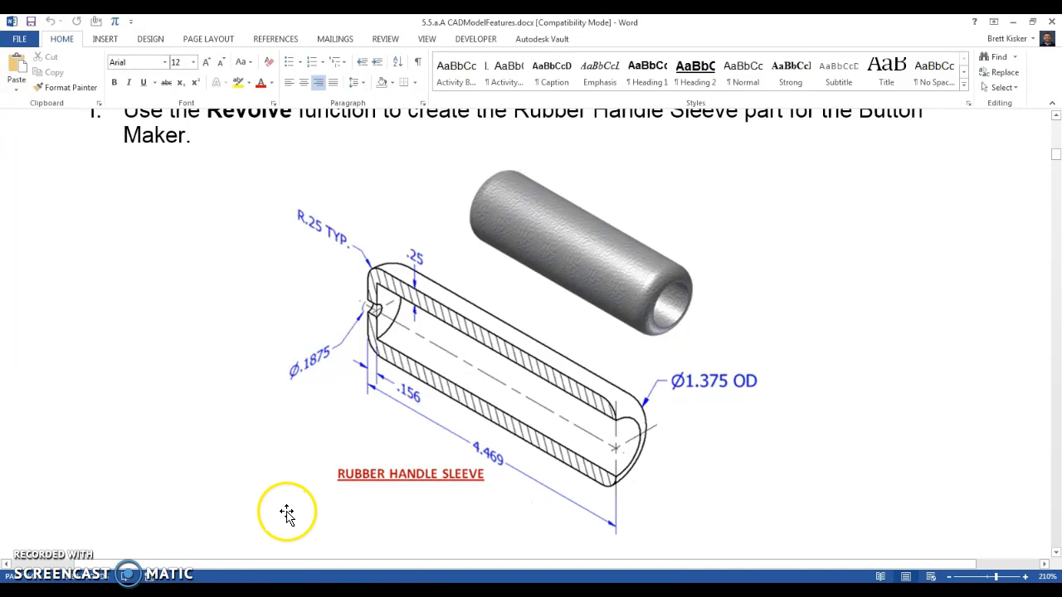
Step: Switch back to Inventor and start a 2D sketch on the front origin plane of Part2
key("alt+Tab")
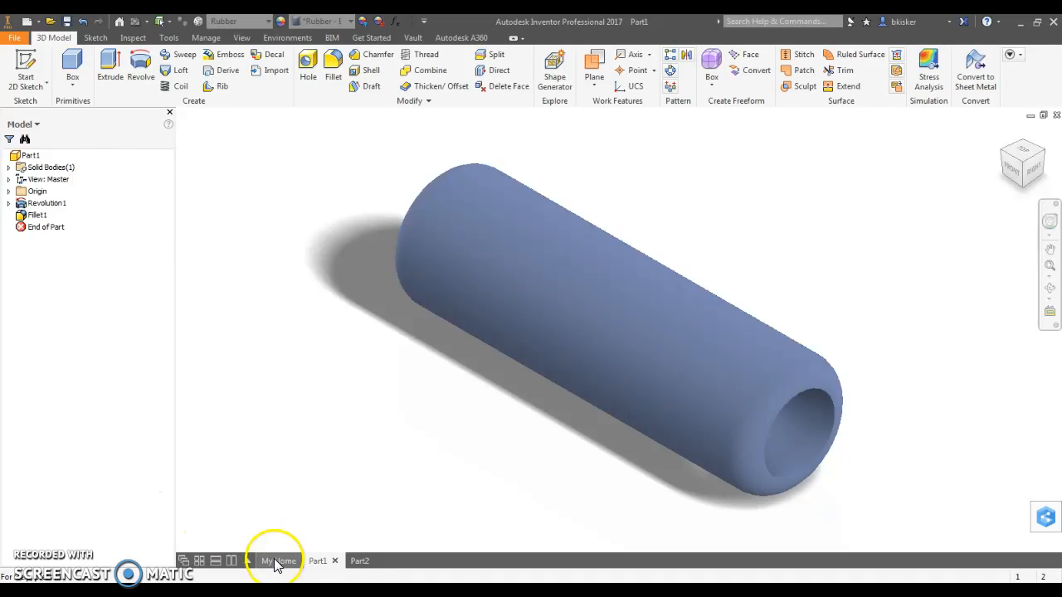
left_click(352, 561)
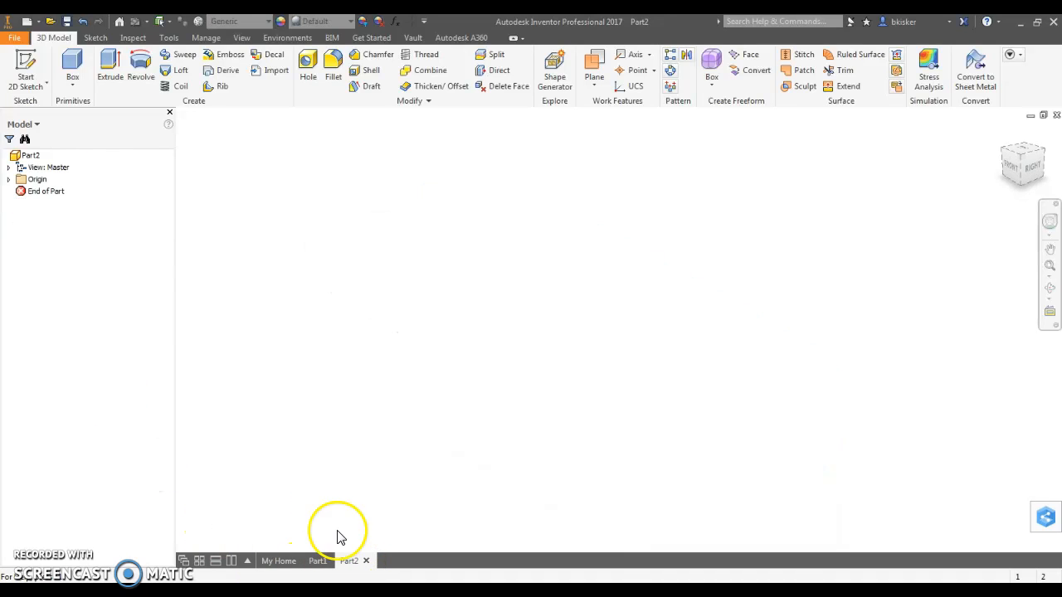
left_click(28, 67)
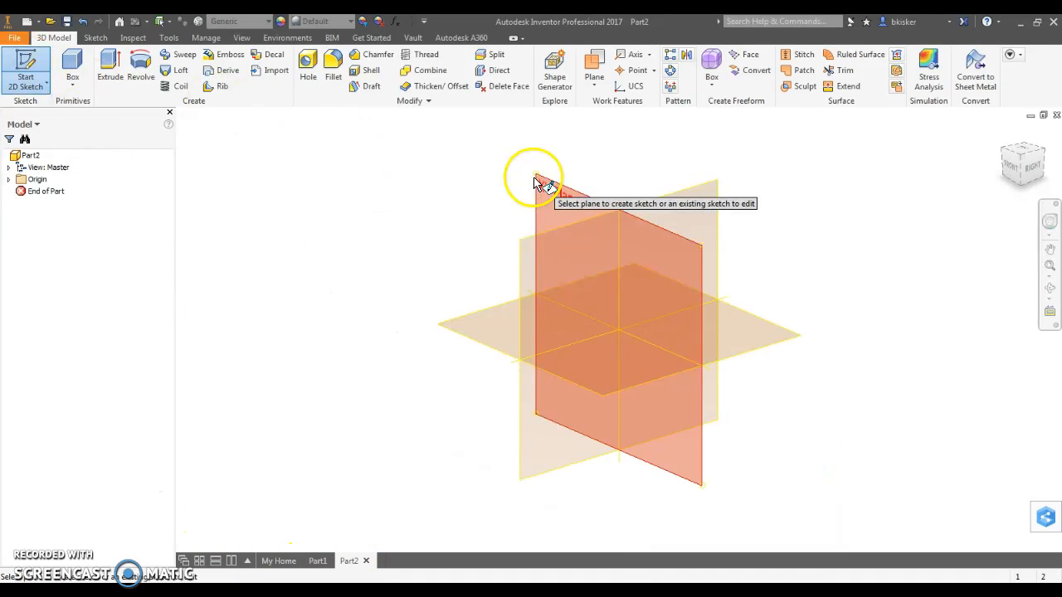
left_click(535, 183)
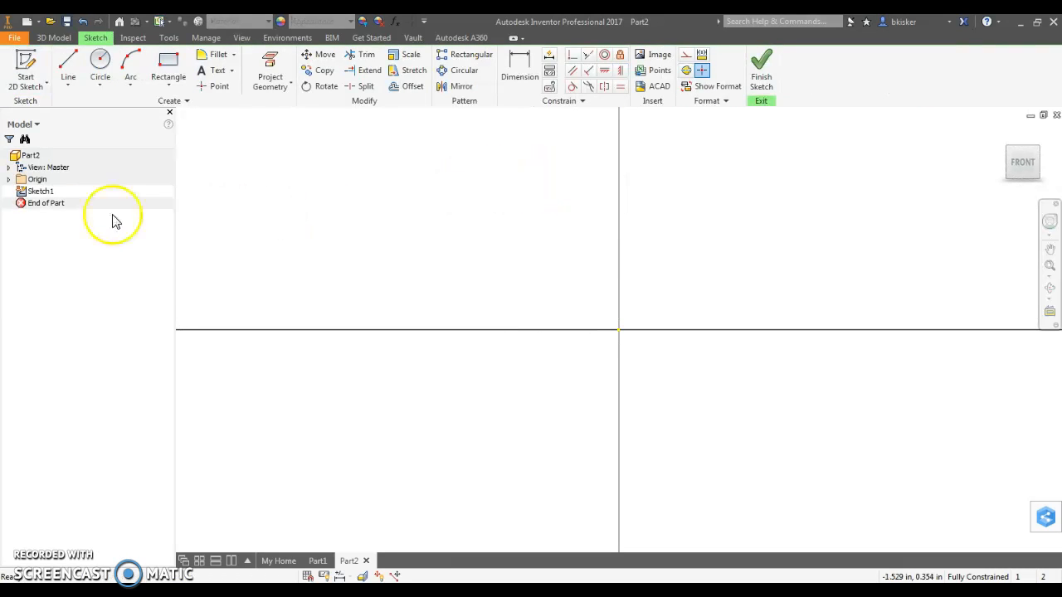
Step: Draw a horizontal line 4.469 in long from the sketch origin along the horizontal axis
left_click(69, 63)
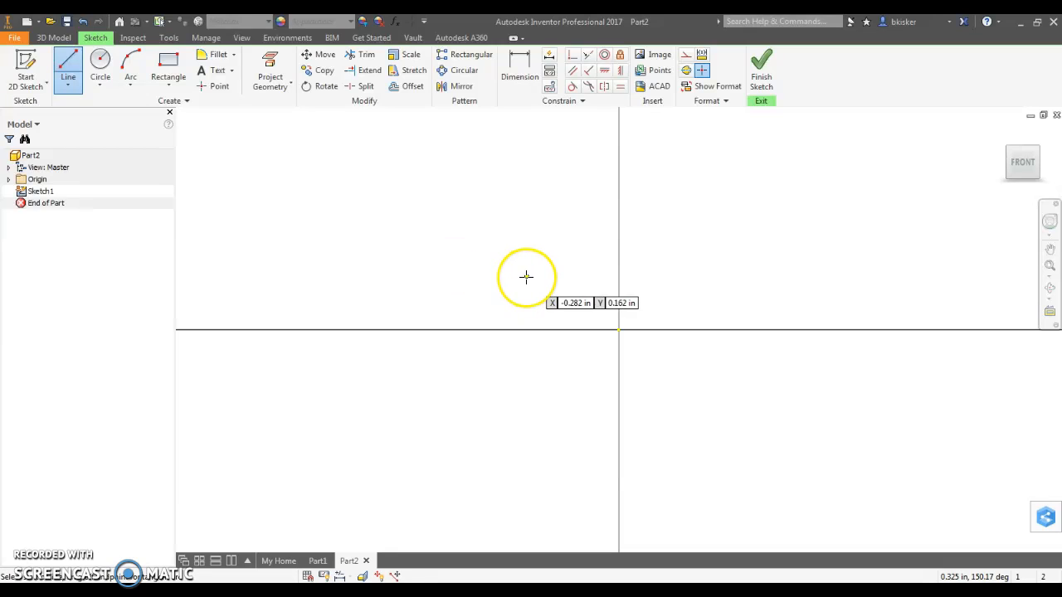
mouse_move(526, 275)
middle_mouse_down()
mouse_move(426, 185)
mouse_move(410, 182)
mouse_move(405, 225)
middle_mouse_up()
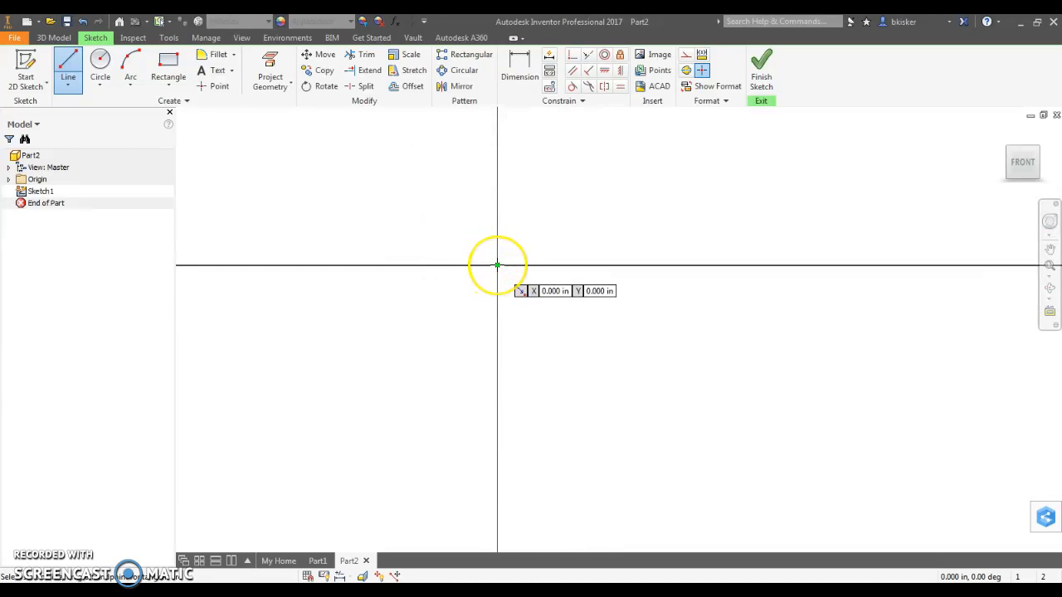
left_click(497, 265)
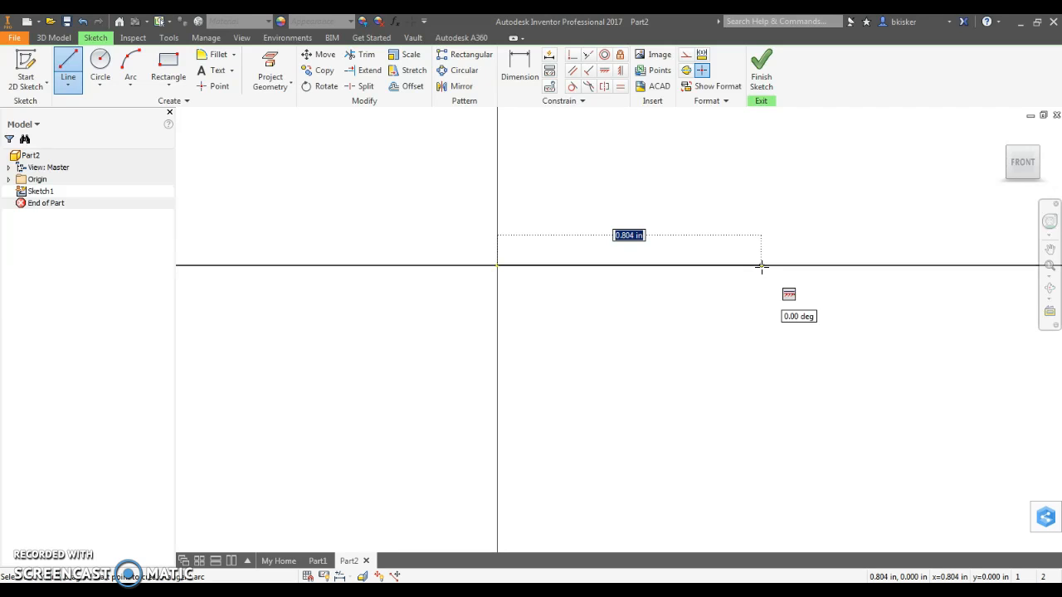
type("4.469")
key("Return")
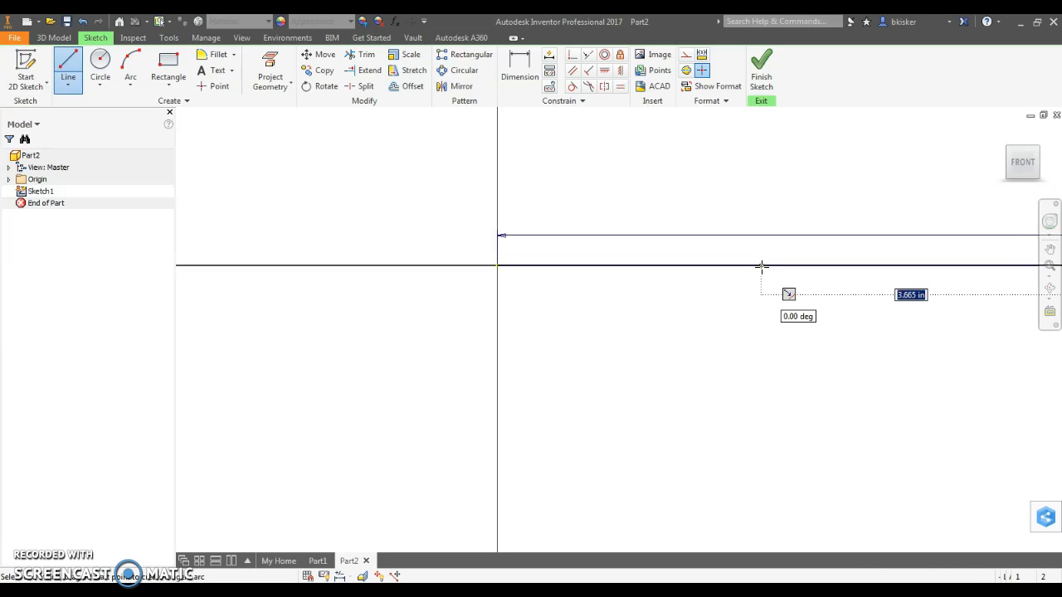
left_click(1033, 168)
right_click(805, 278)
left_click(737, 273)
key("Escape")
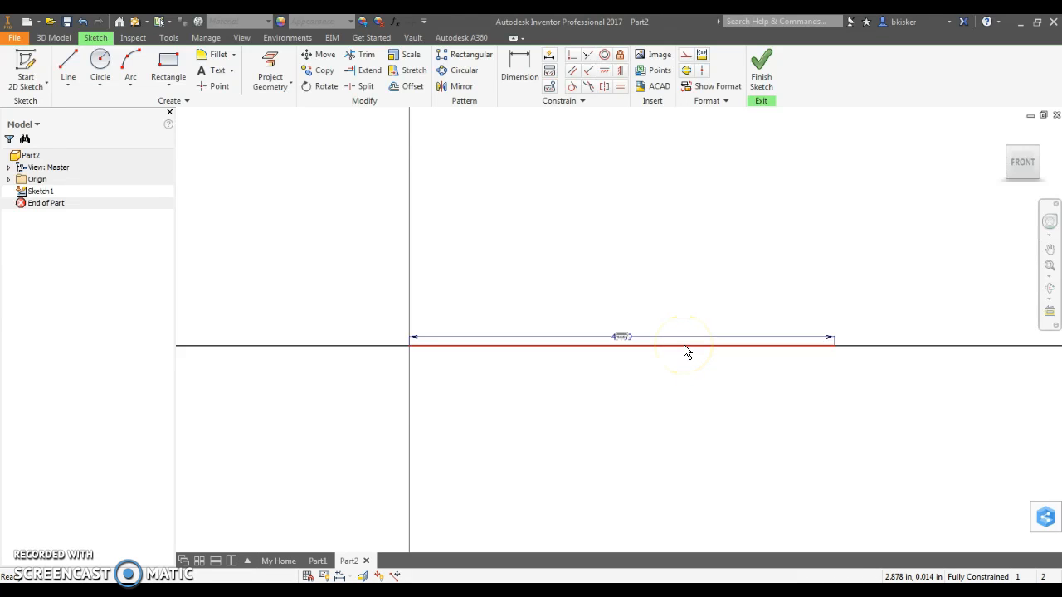
Step: Format the 4.469 in horizontal line as a construction line and centerline
left_click(685, 55)
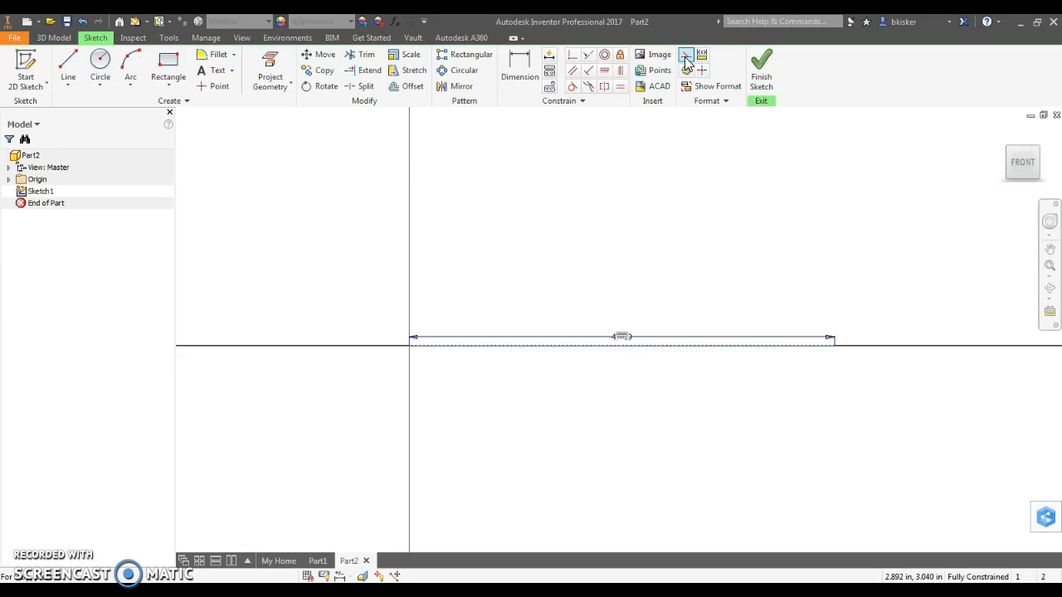
left_click(618, 341)
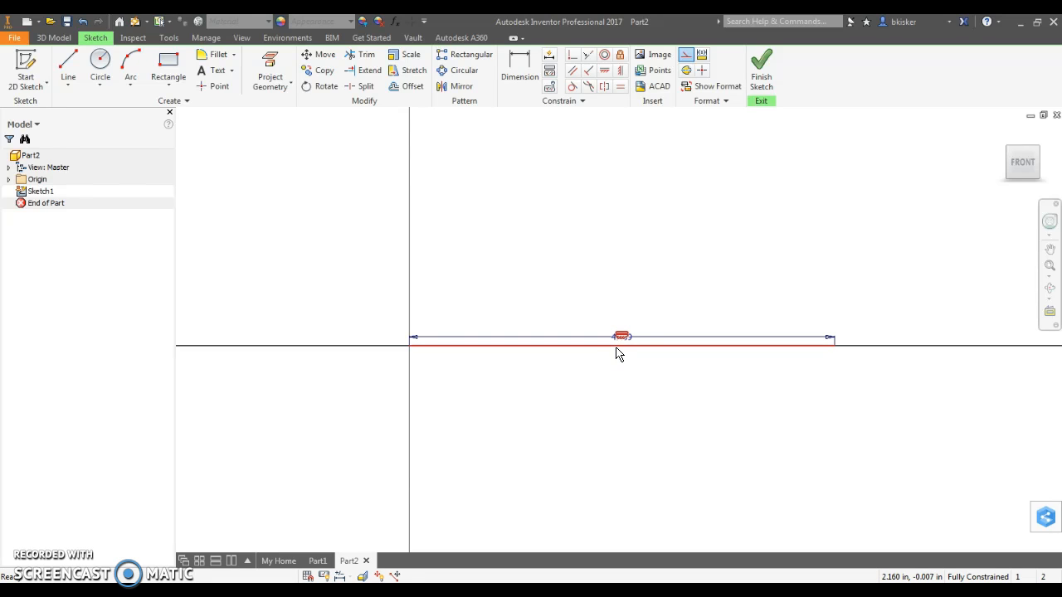
left_click(685, 73)
left_click(488, 347)
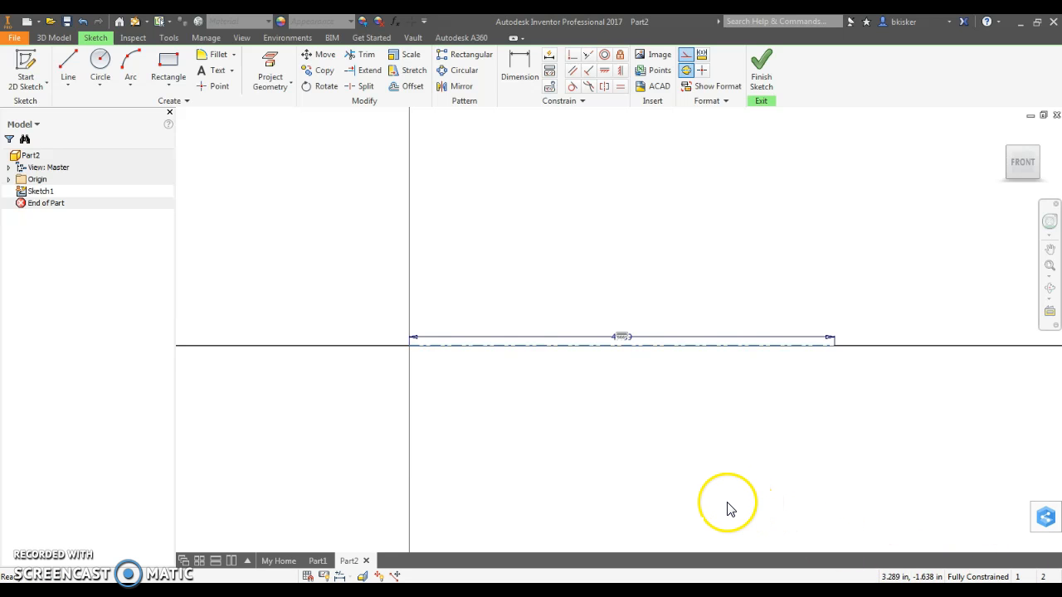
Step: Consult the sleeve drawing in Word and sketch a rectangle 0.156 in wide and about 0.809 in tall below the centerline, against the vertical axis
key("alt+Tab")
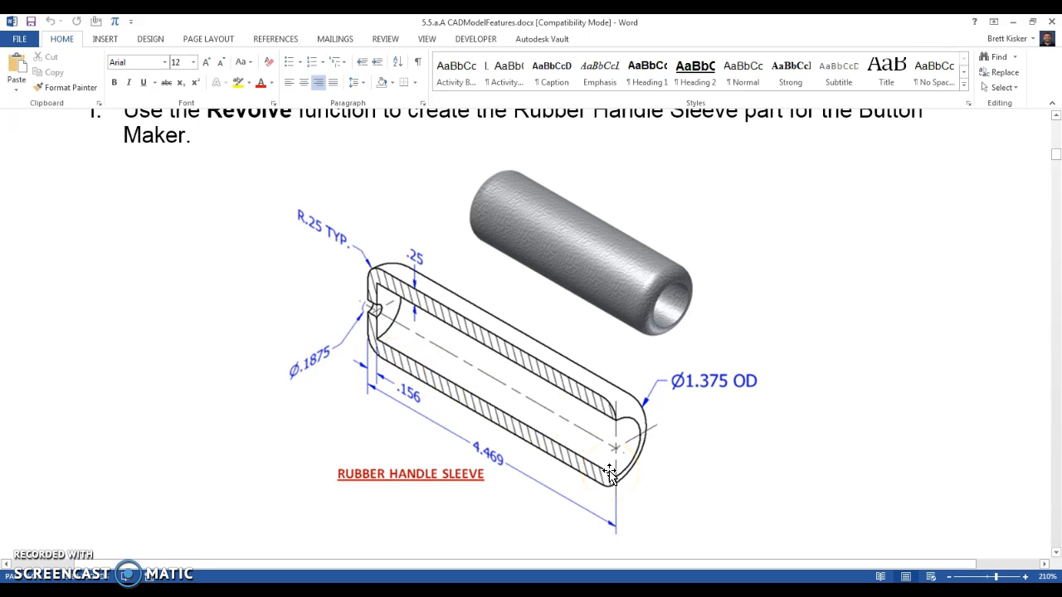
key("alt+Tab")
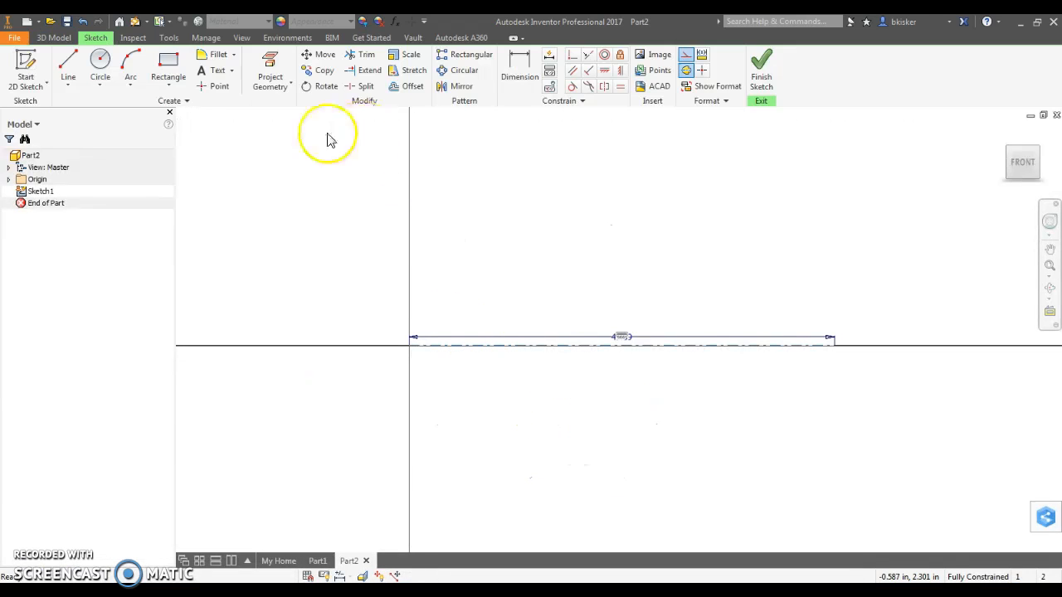
left_click(175, 67)
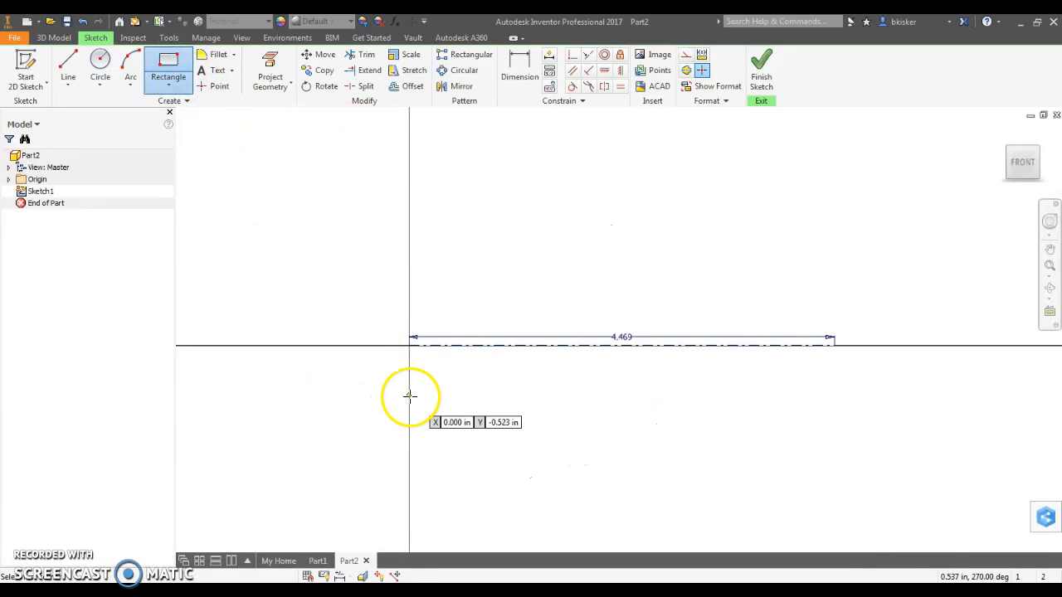
left_click(409, 394)
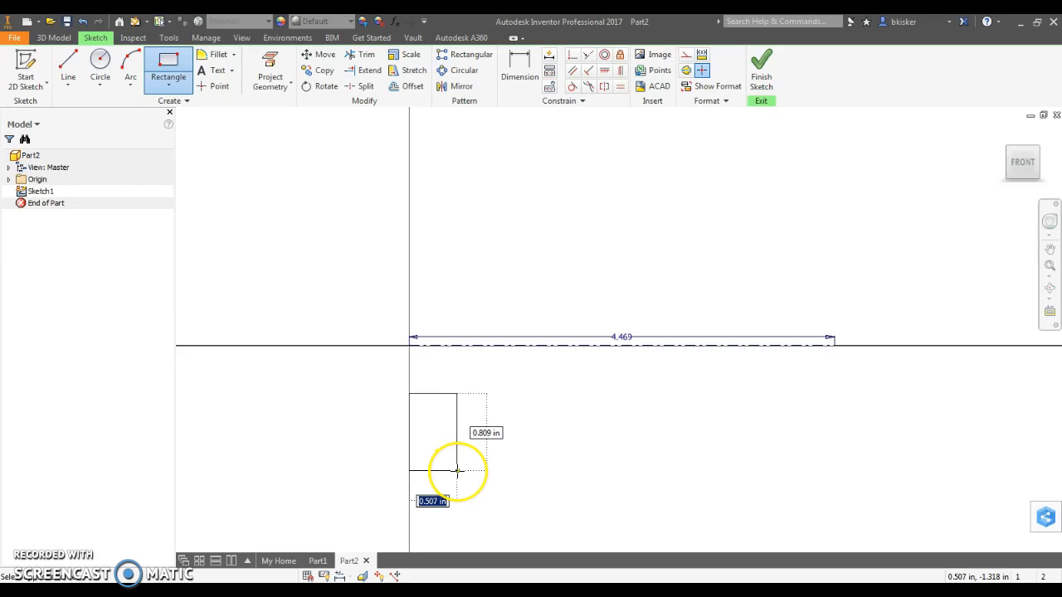
type(".156")
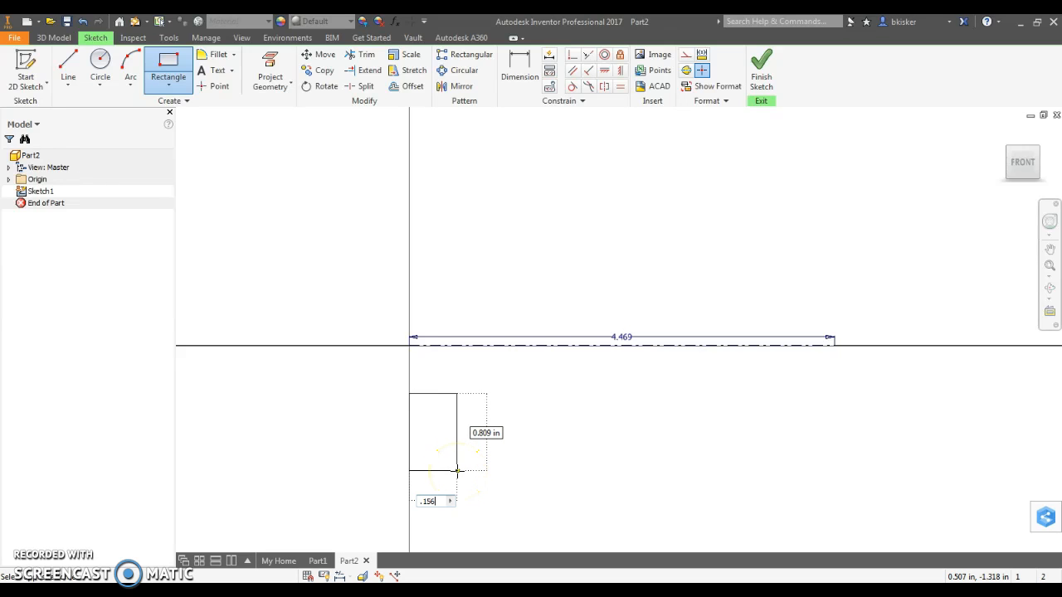
key("Tab")
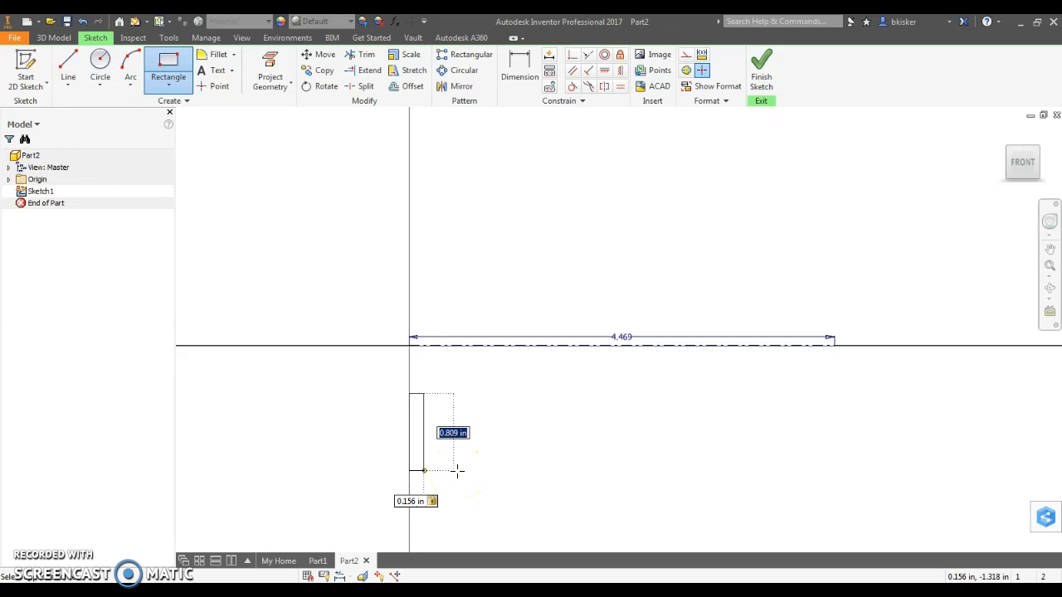
left_click(457, 470)
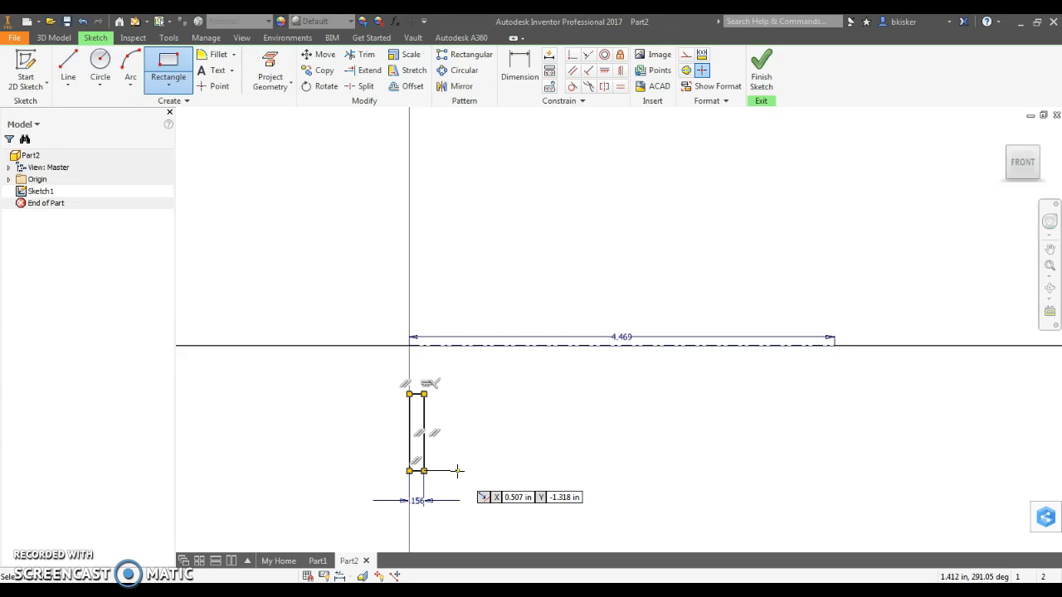
Step: Sketch a 4.469 in by 0.25 in horizontal rectangle starting from the lower outer corner of the narrow rectangle
left_click(409, 471)
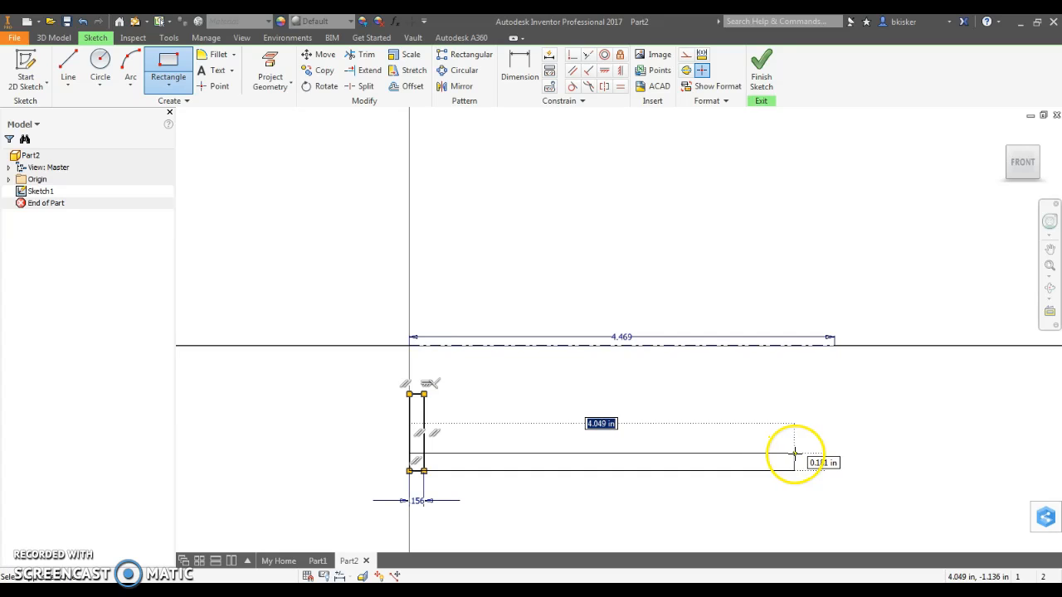
type("4.4")
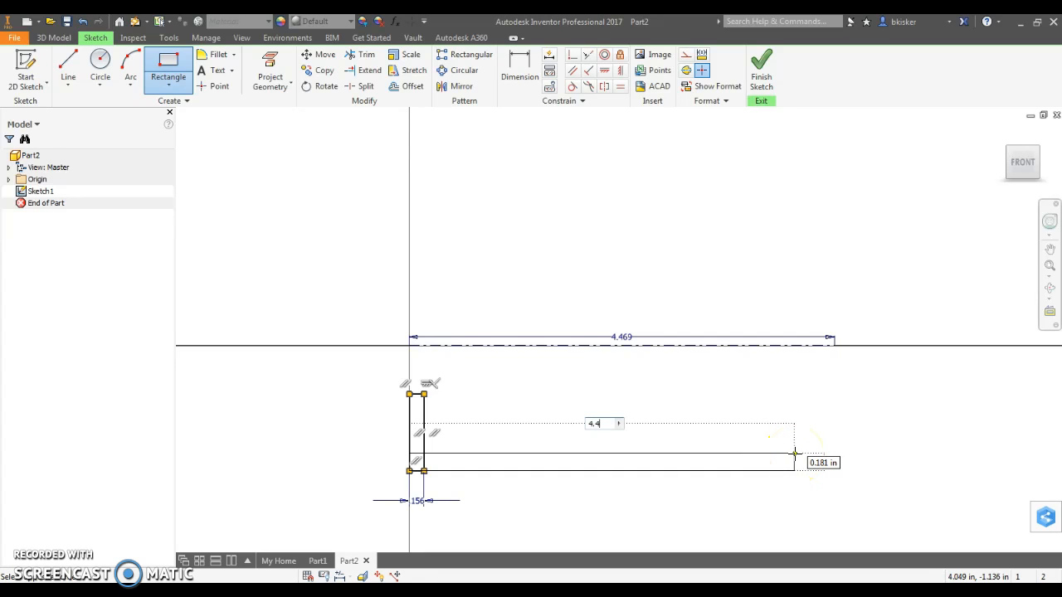
key("Tab")
type(".2")
key("Return")
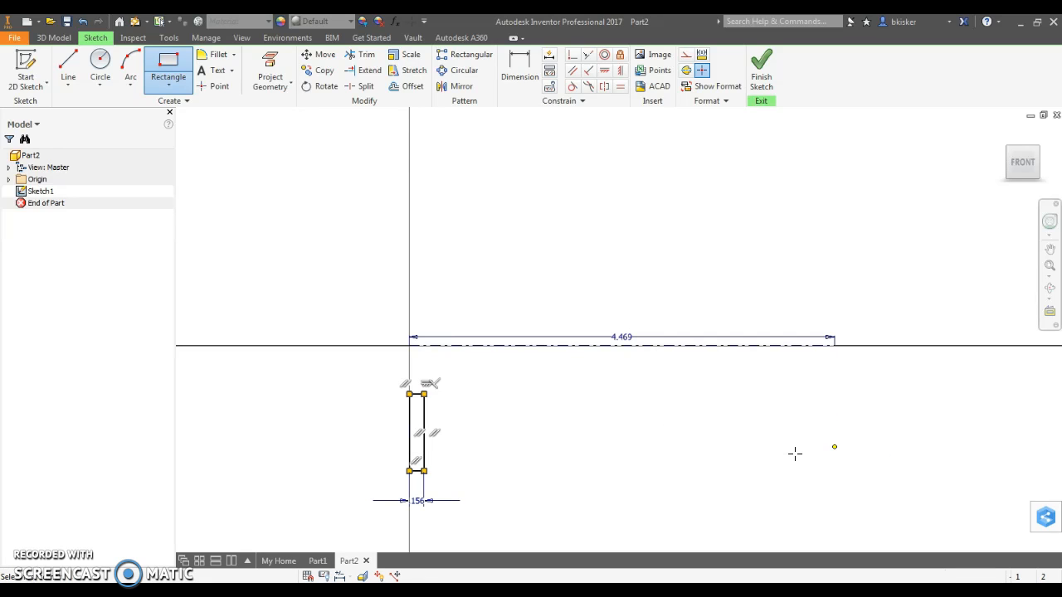
right_click(906, 425)
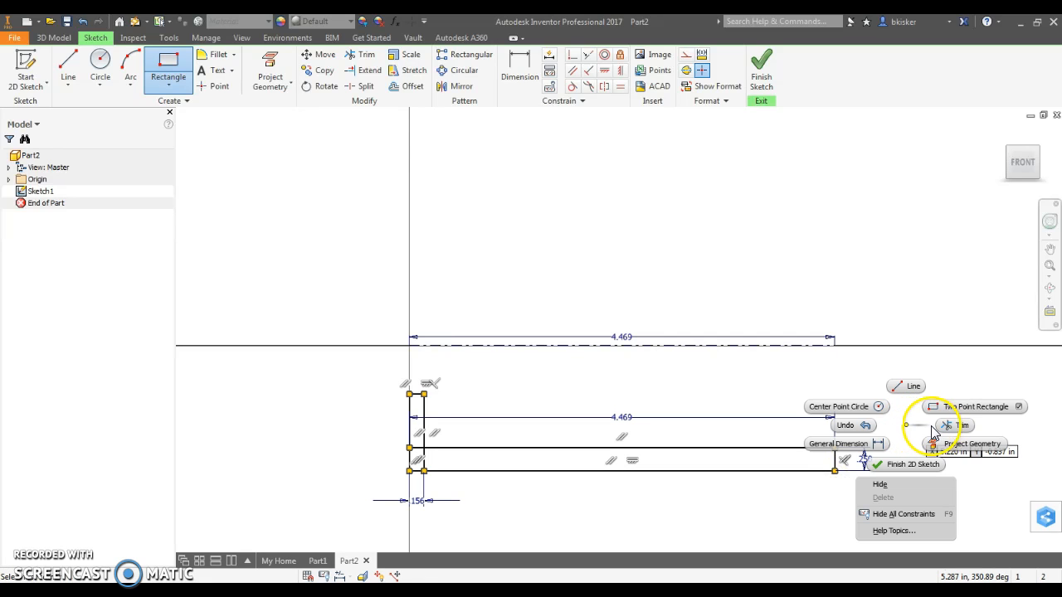
left_click(915, 424)
key("Escape")
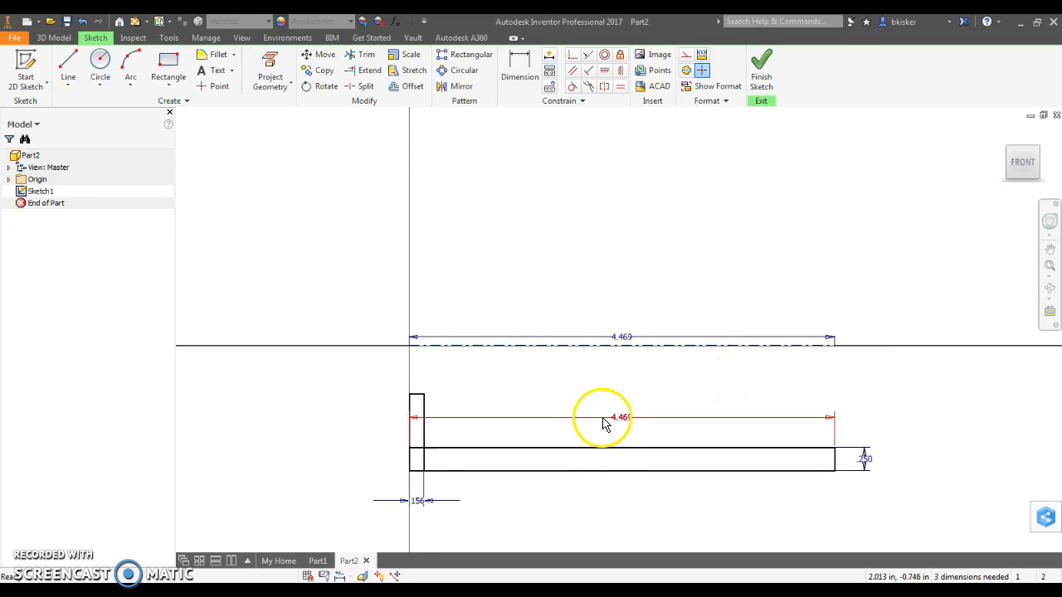
Step: Trim the inner segments where the two rectangles overlap to leave a single L-shaped profile
left_click(368, 63)
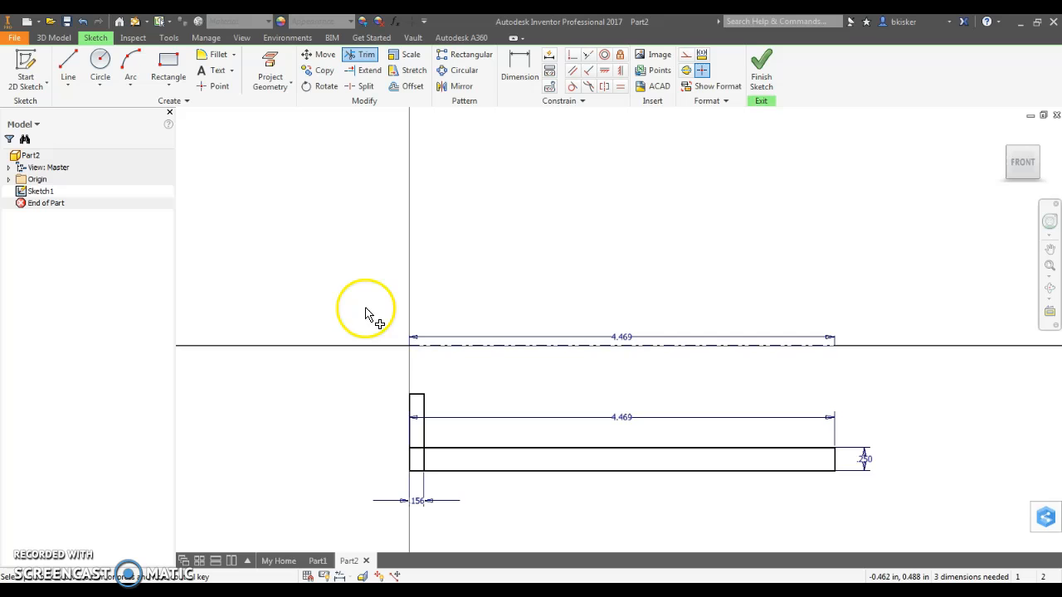
left_click(424, 462)
right_click(340, 403)
left_click(377, 402)
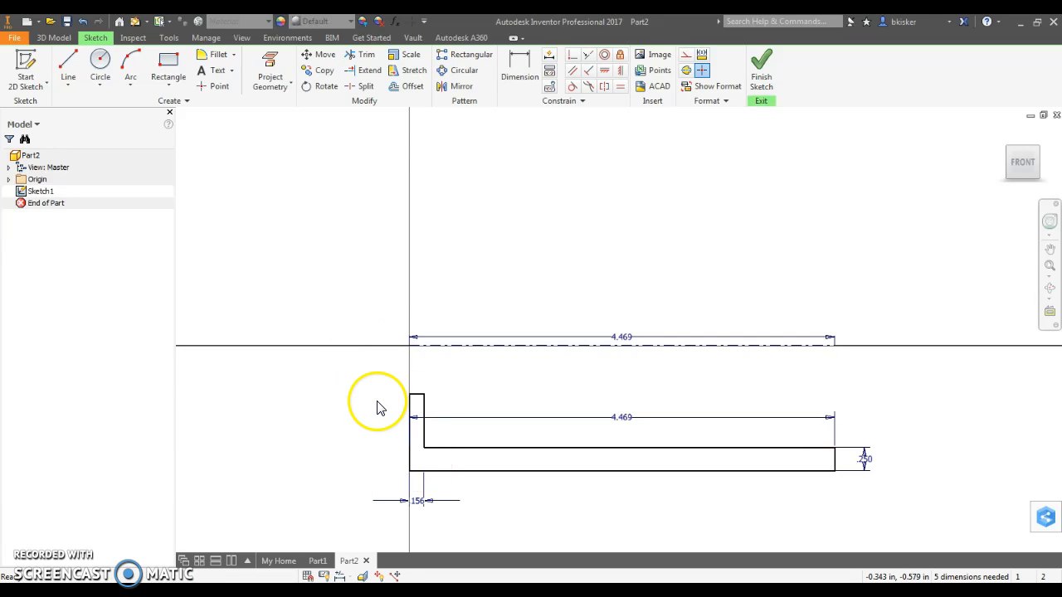
Step: Reposition the profile's 4.469 length dimension below its bottom edge and the 0.156 thickness dimension just outside the lower corner
double_click(626, 423)
key("Return")
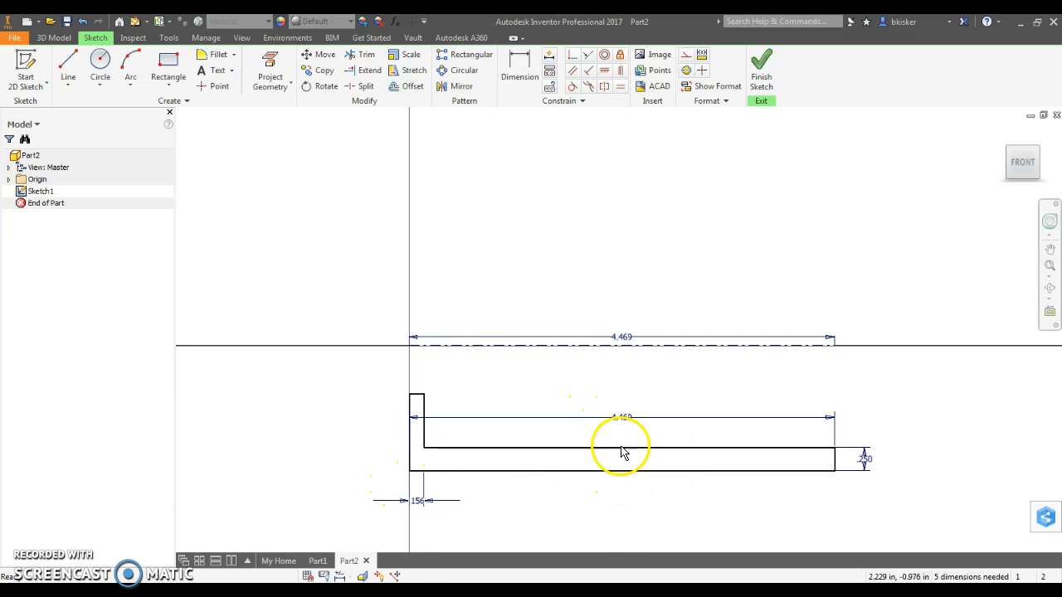
left_click(622, 470)
left_click_drag(623, 488, 622, 488)
left_click_drag(417, 502, 370, 486)
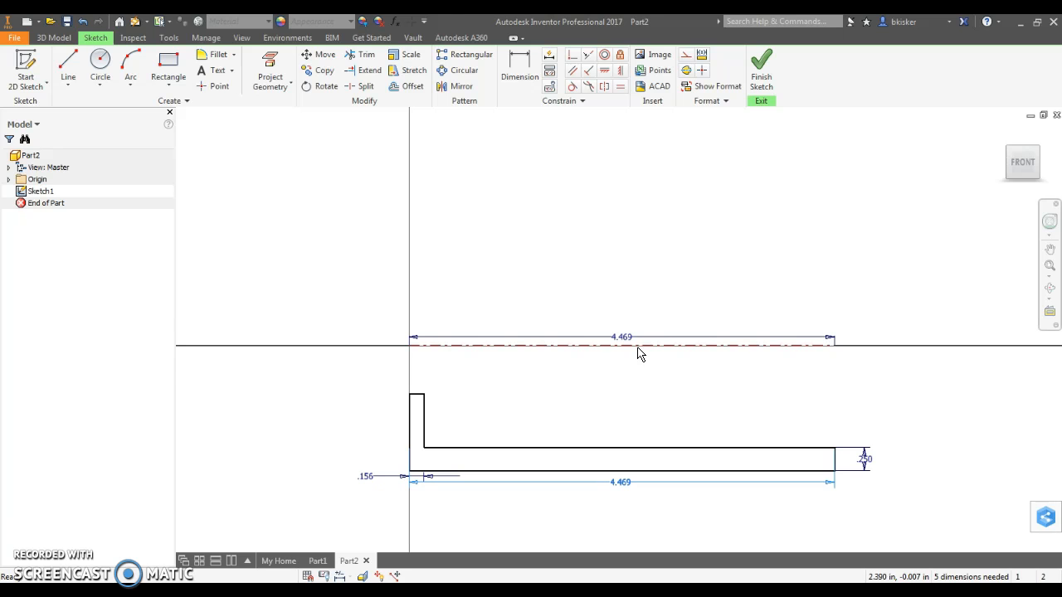
Step: Check the sleeve drawing in Word and dimension the profile's outer bottom edge to the centerline as a 1.375 in diameter
key("alt+Tab")
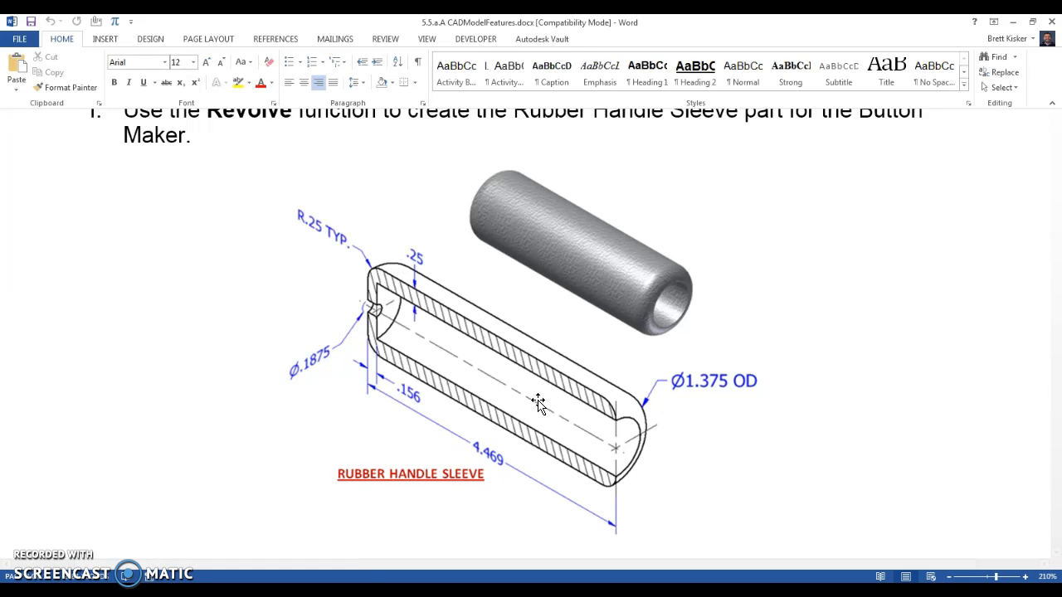
key("alt+Tab")
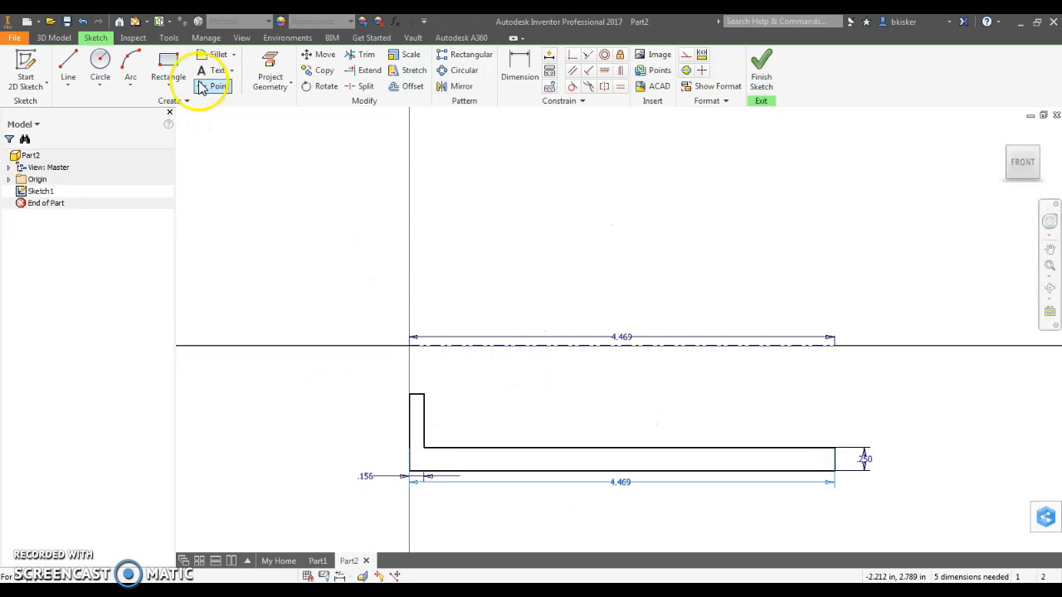
left_click(519, 68)
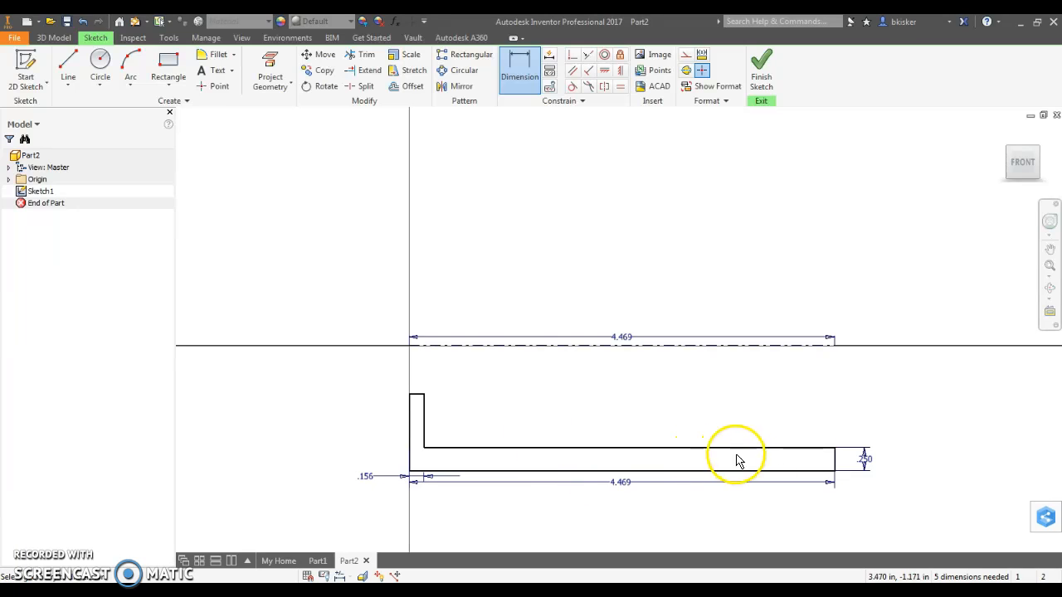
left_click(767, 472)
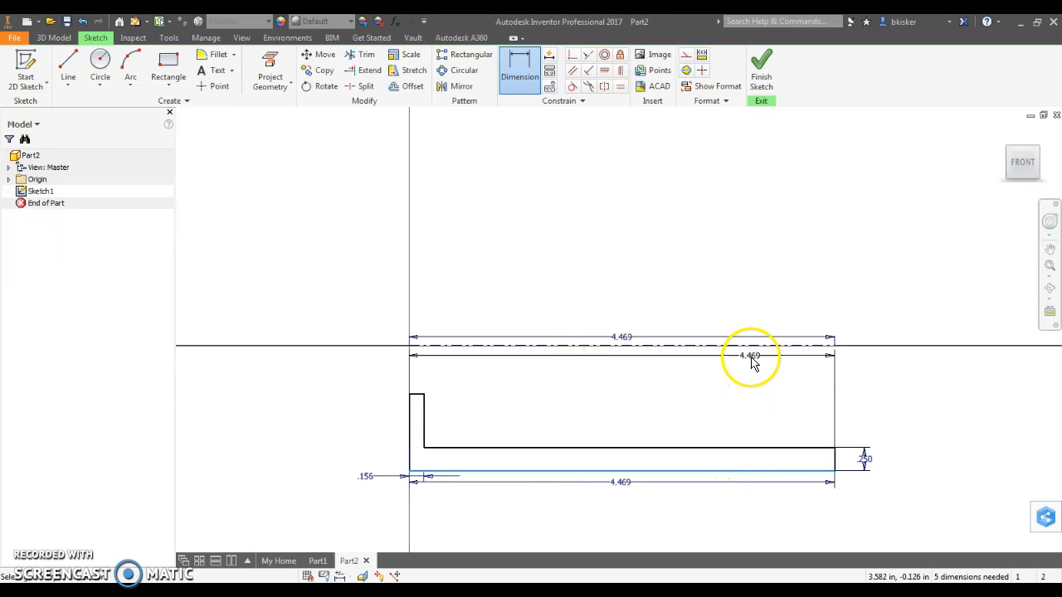
left_click(752, 347)
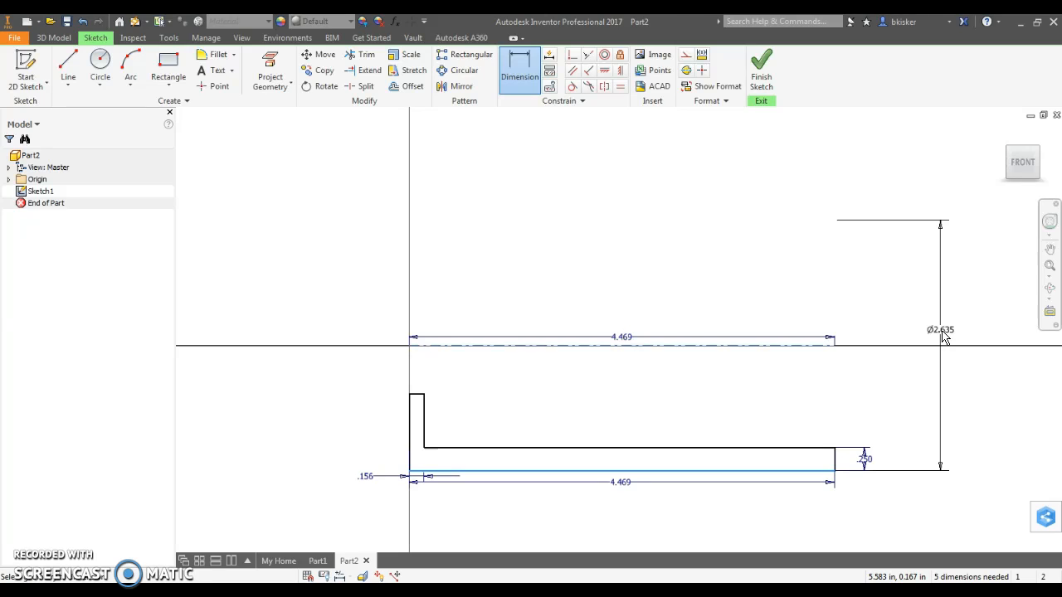
left_click(942, 333)
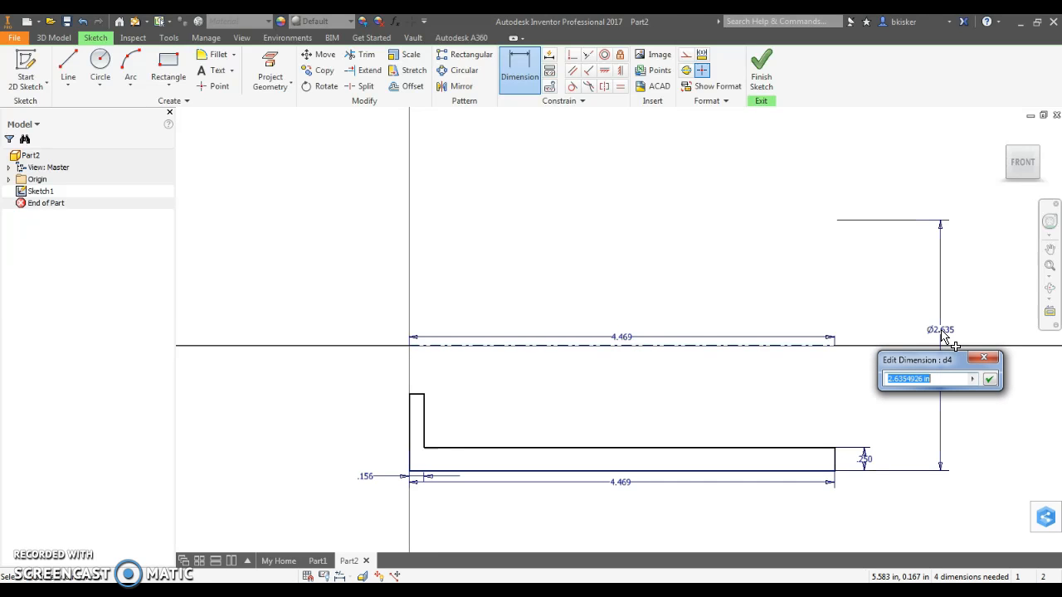
type("1.375")
key("Return")
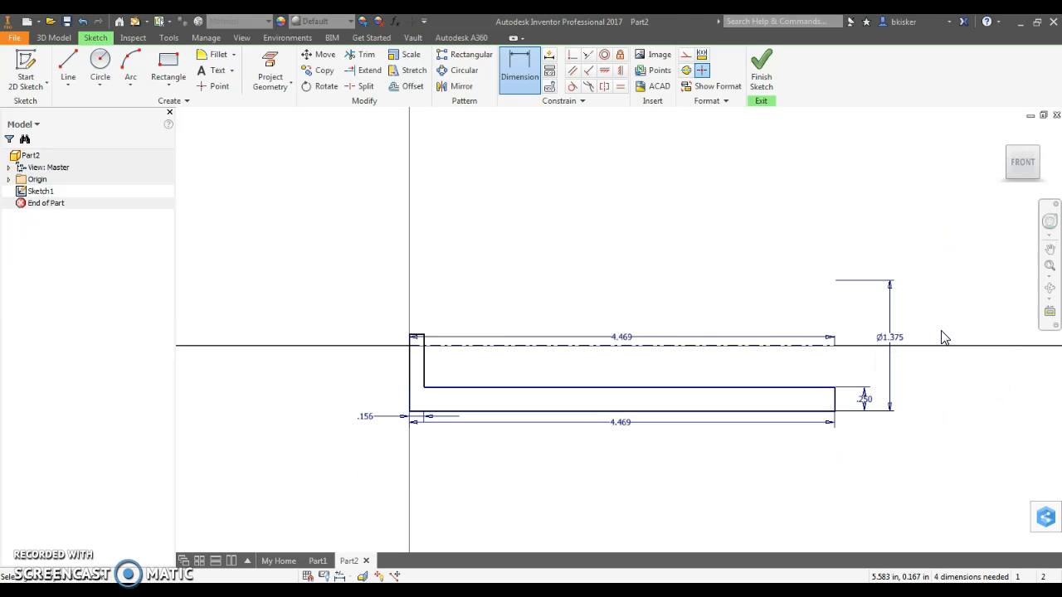
right_click(510, 279)
left_click(559, 294)
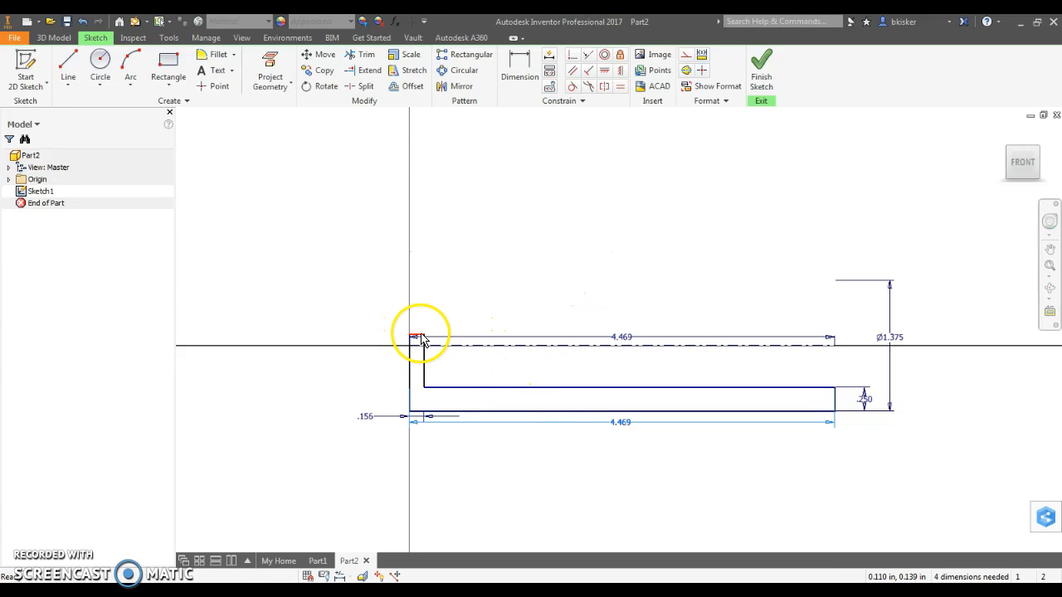
Step: Move the short top edge of the narrow end wall to just below the centerline
scroll(420, 343, "up", 8)
left_click_drag(418, 345, 415, 488)
scroll(284, 498, "down", 5)
middle_click_drag(285, 498, 337, 294)
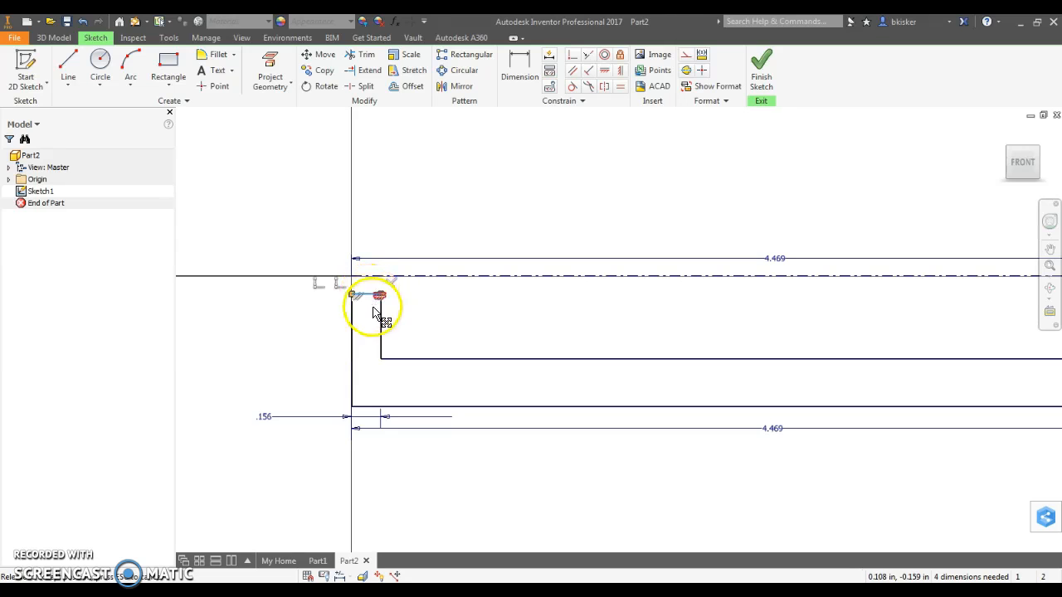
left_click(318, 337)
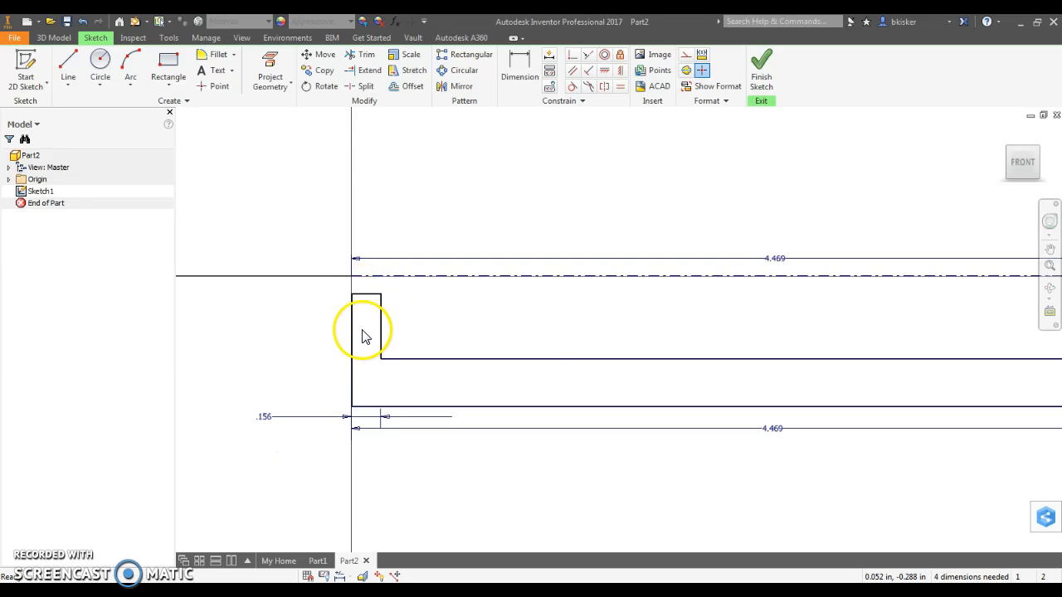
Step: Check the hole size in the Word drawing and dimension the end wall's short edge to the centerline as a 0.1875 in diameter
key("alt+Tab")
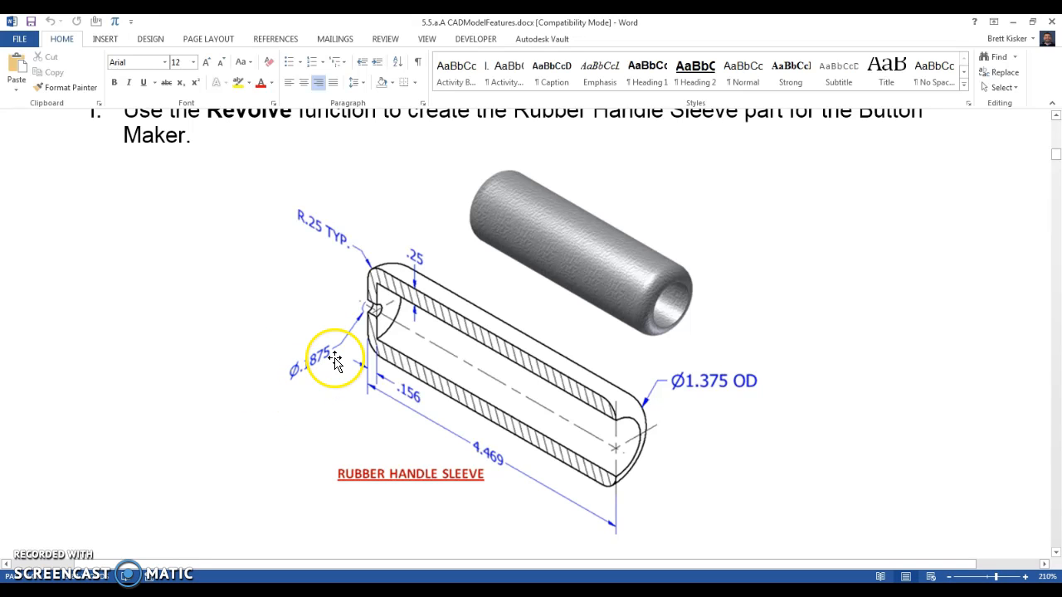
key("alt+Tab")
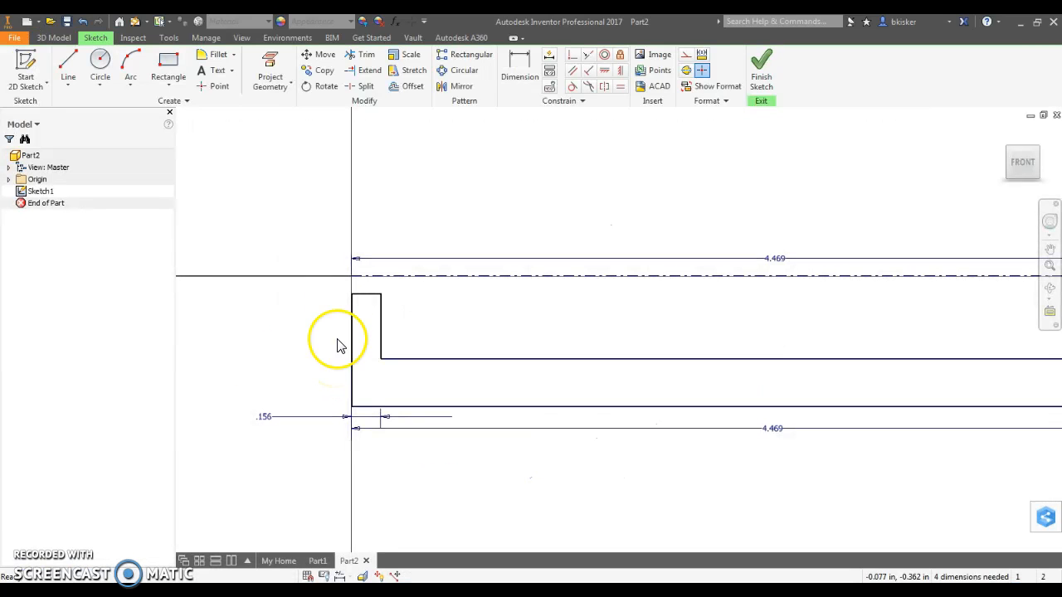
left_click(519, 73)
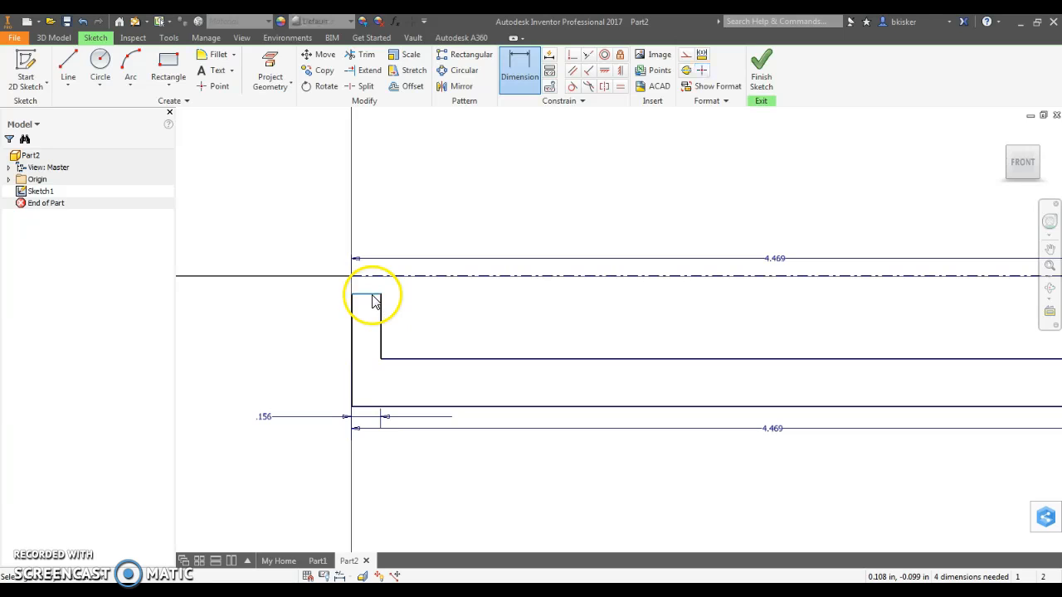
left_click(378, 276)
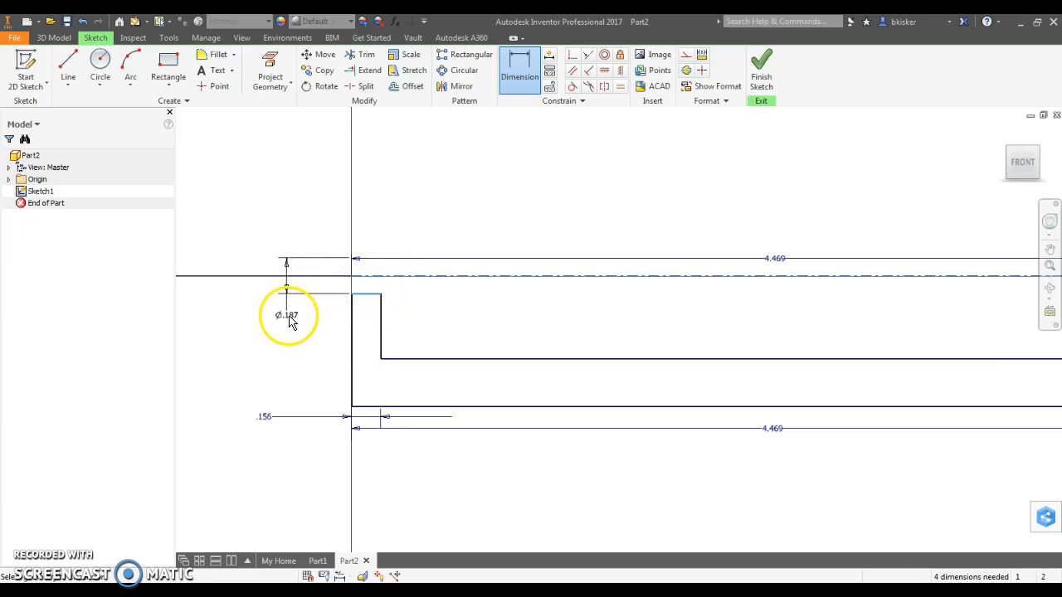
left_click(286, 323)
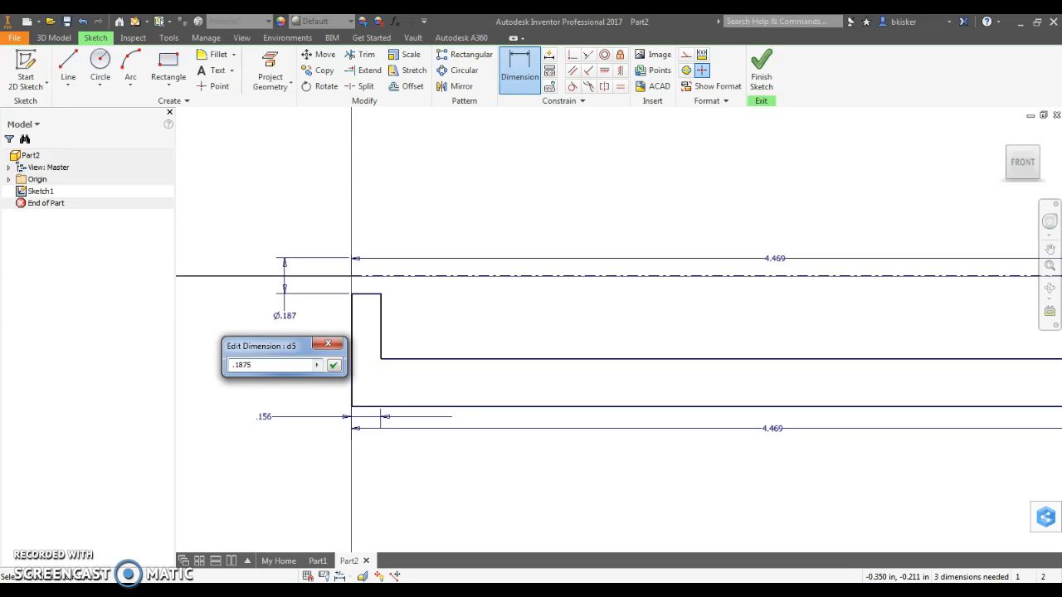
type(".1875")
key("Return")
right_click(528, 315)
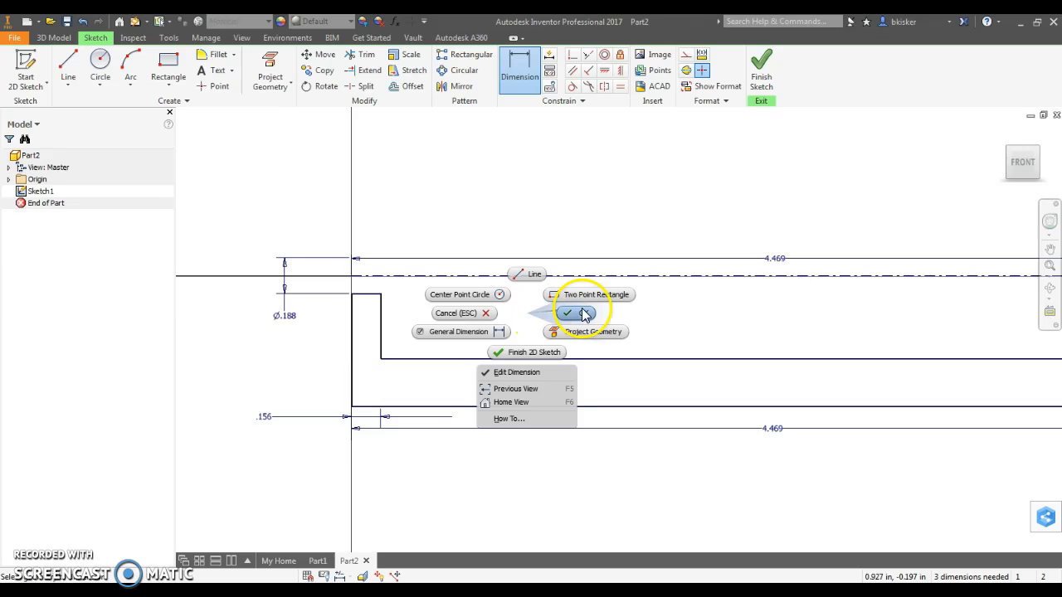
left_click(584, 315)
Step: Display all degrees of freedom for the sketch to locate the geometry that still needs constraints
scroll(604, 338, "up", 3)
mouse_move(605, 339)
middle_mouse_down()
mouse_move(581, 324)
mouse_move(448, 372)
mouse_move(451, 361)
middle_mouse_up()
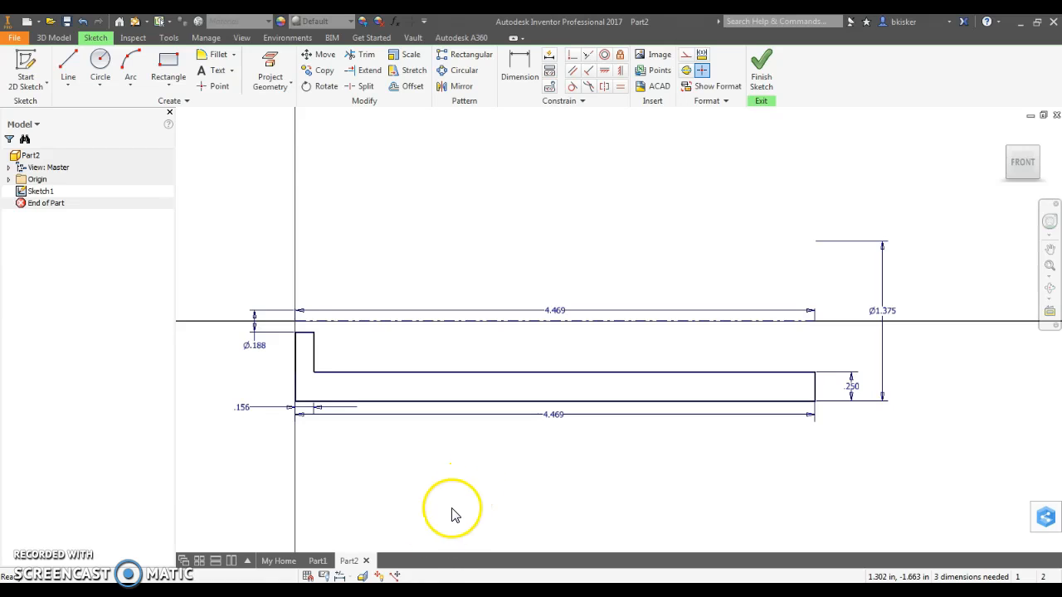
left_click(380, 576)
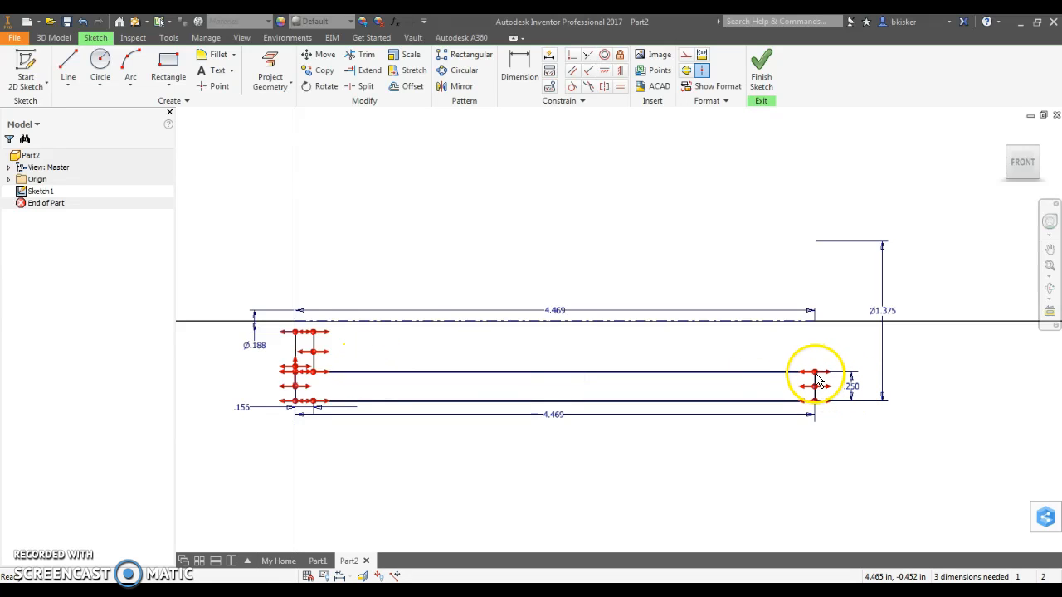
right_click(749, 462)
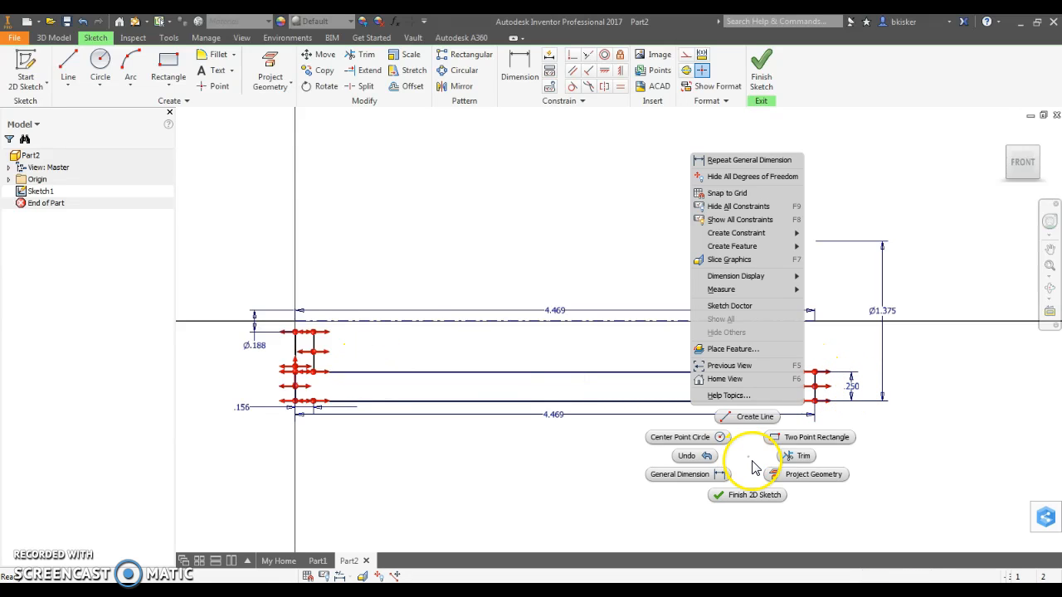
key("Escape")
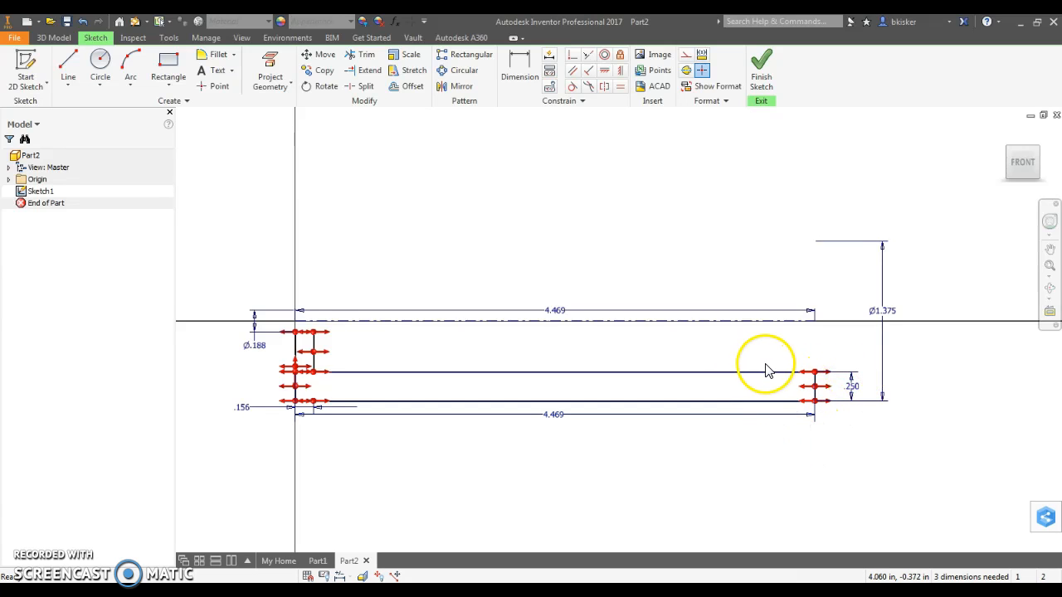
Step: Apply vertical constraints aligning the profile's open-end corner with the centerline's far endpoint and its closed-end edge with the origin
left_click(620, 72)
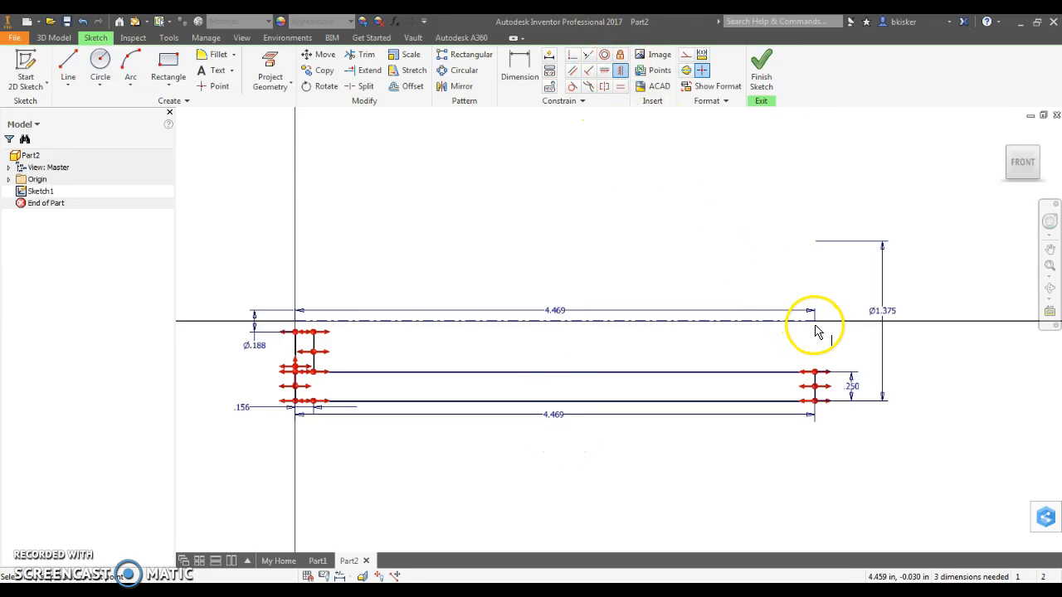
left_click(813, 374)
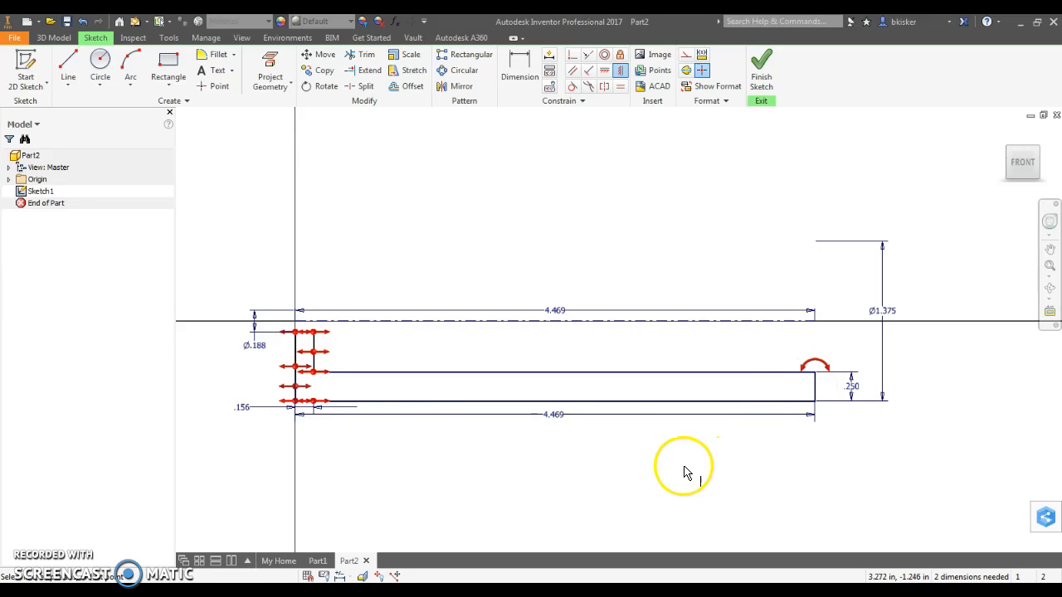
left_click(295, 322)
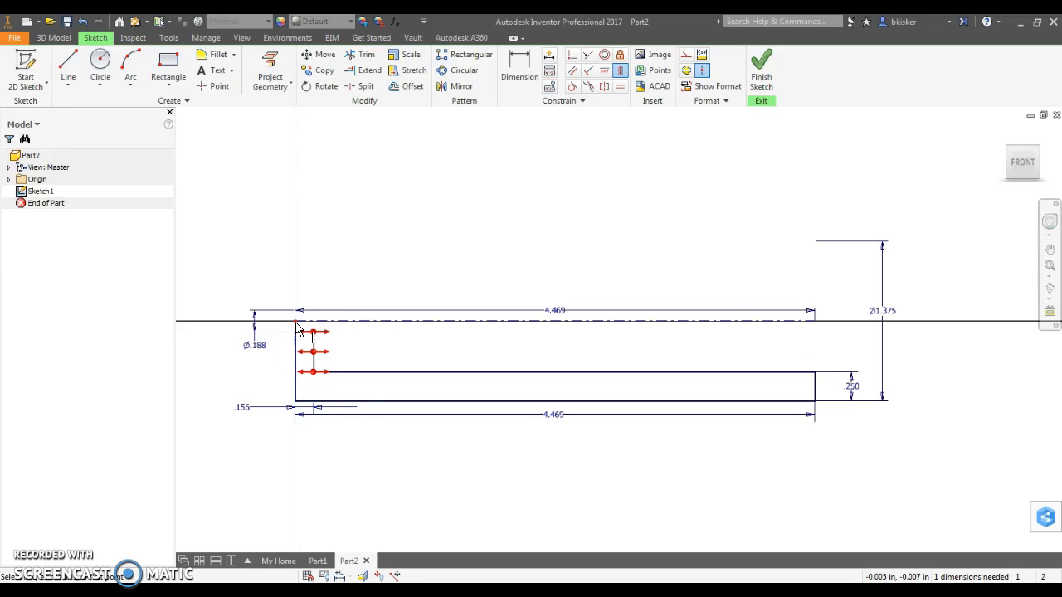
right_click(348, 432)
left_click(384, 432)
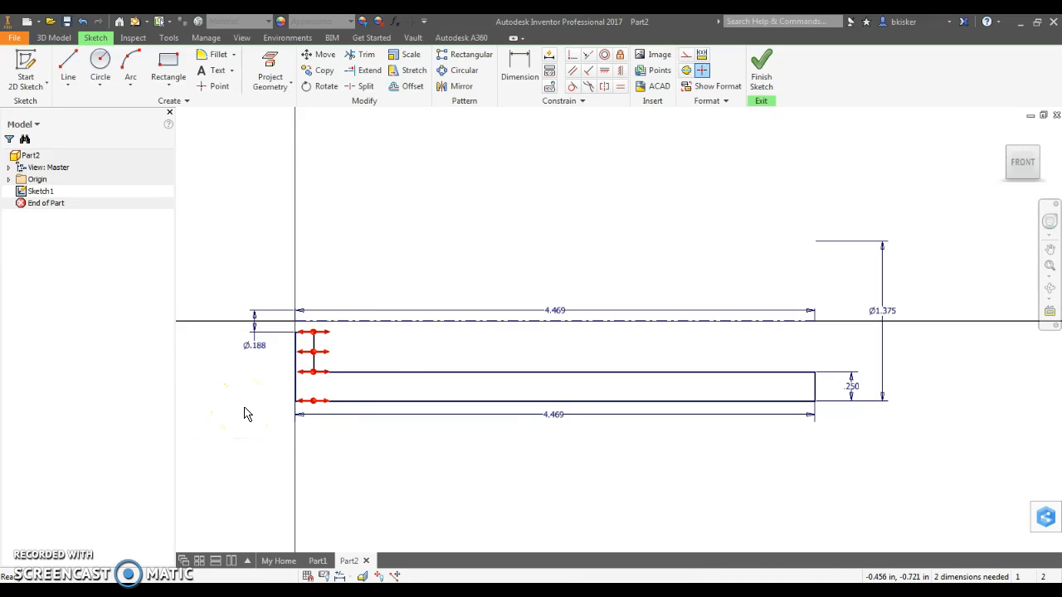
Step: Dimension the thickness between the end wall's two vertical edges at 0.156 in, placing the value outside the profile
left_click(520, 68)
left_click(296, 348)
left_click(315, 342)
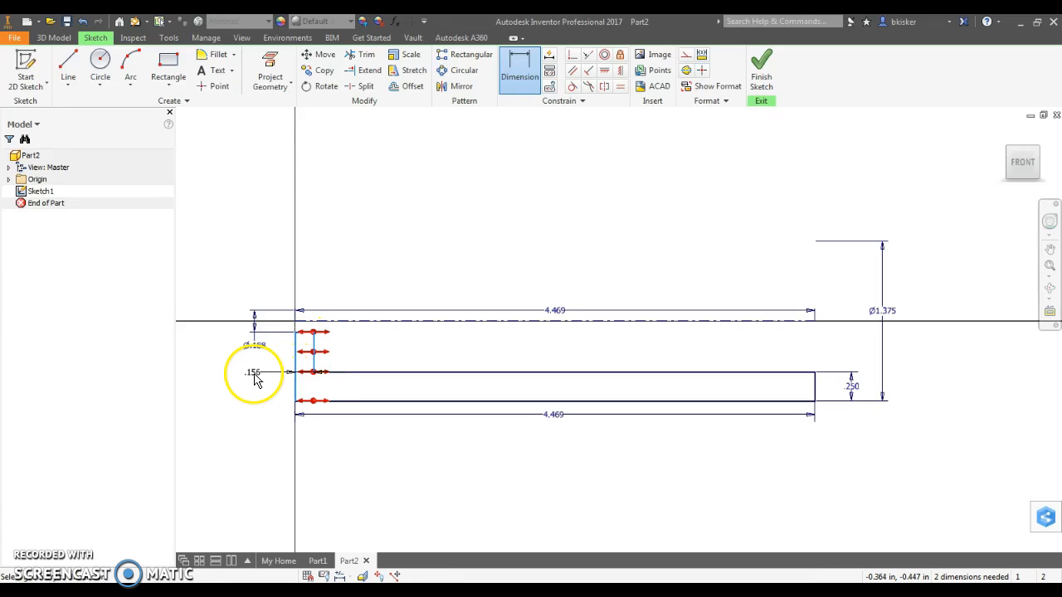
left_click(222, 381)
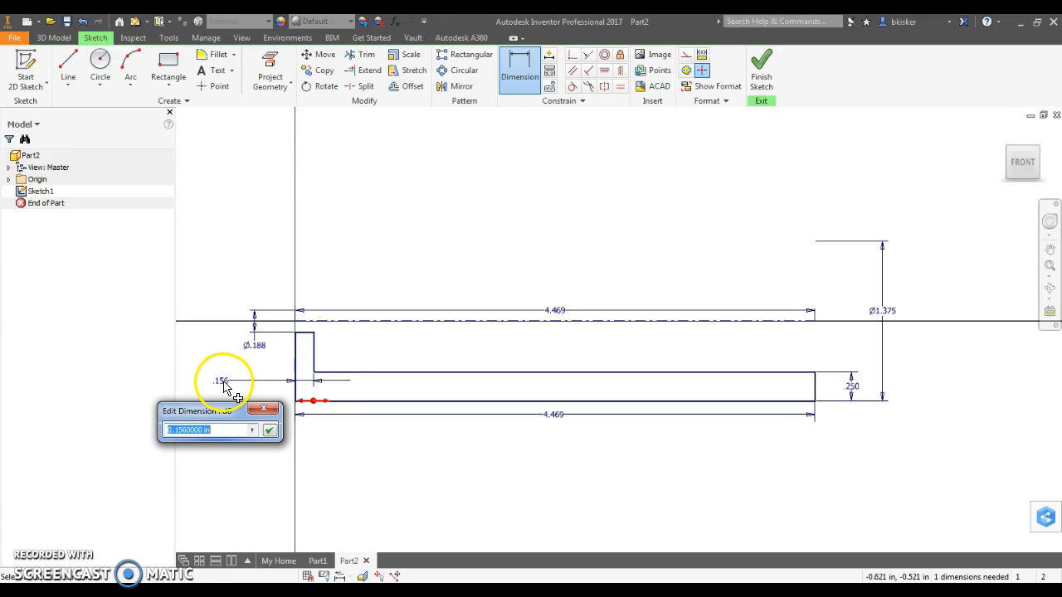
key("Return")
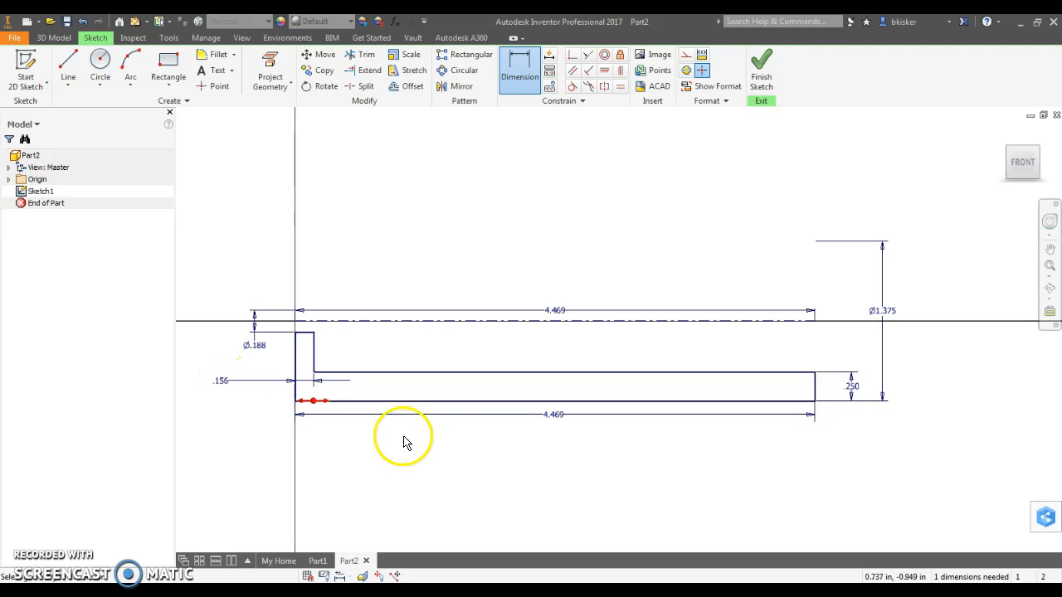
scroll(340, 427, "up", 4)
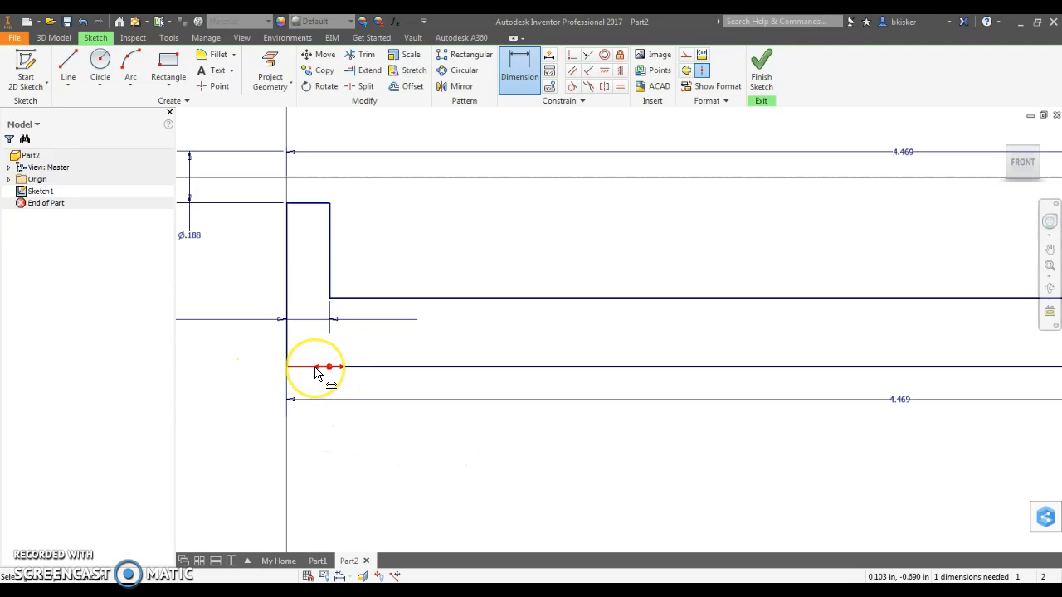
left_click(337, 390)
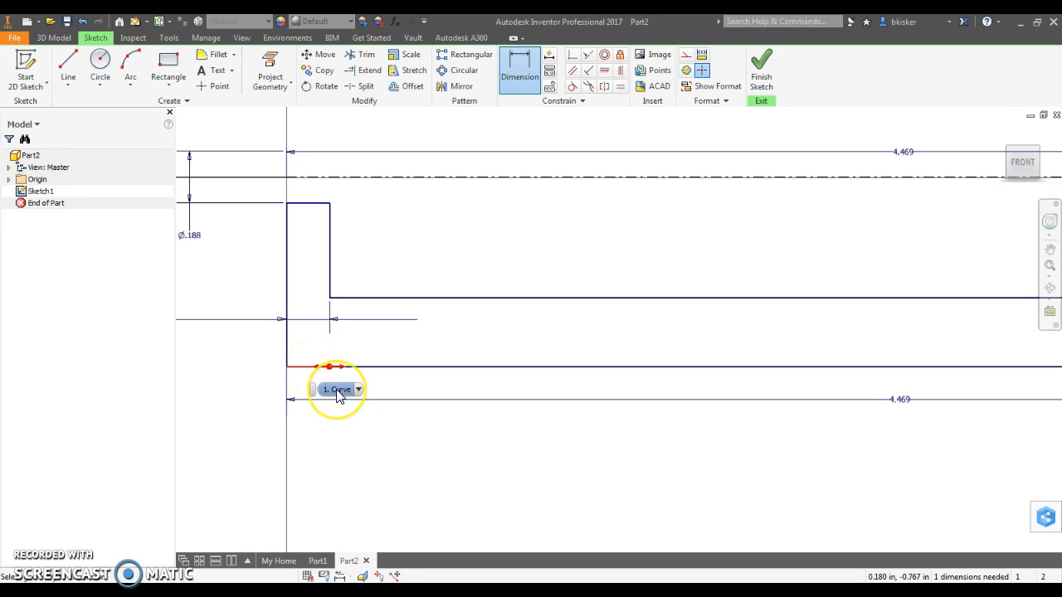
left_click(309, 368)
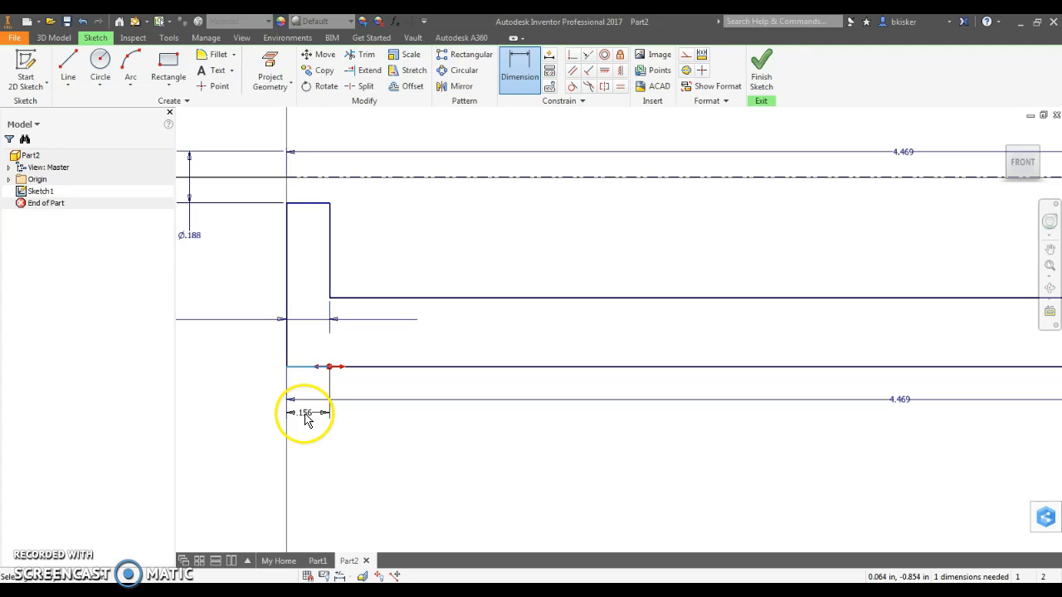
key("Escape")
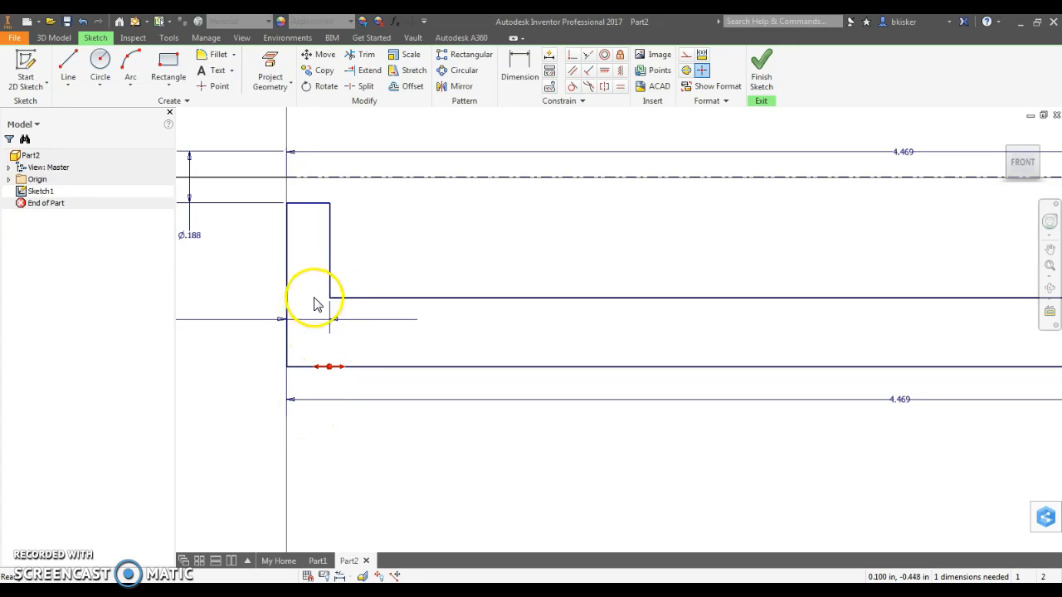
right_click(309, 370)
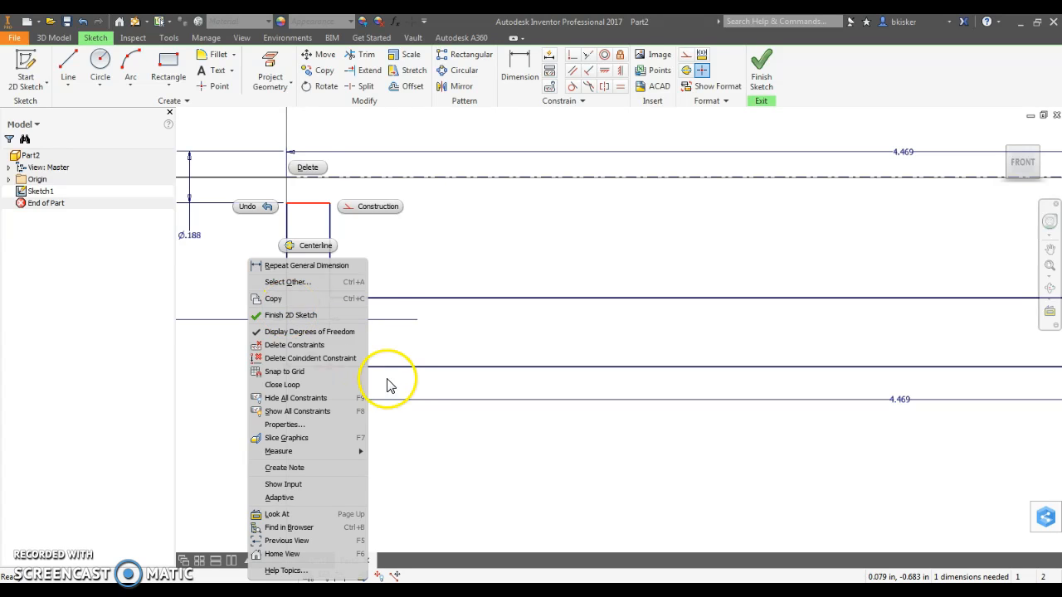
left_click(390, 385)
Step: Delete the leftover short segment overlapping the profile's bottom edge beneath the end wall, and finish the sketch
left_click_drag(329, 367, 243, 373)
key("Delete")
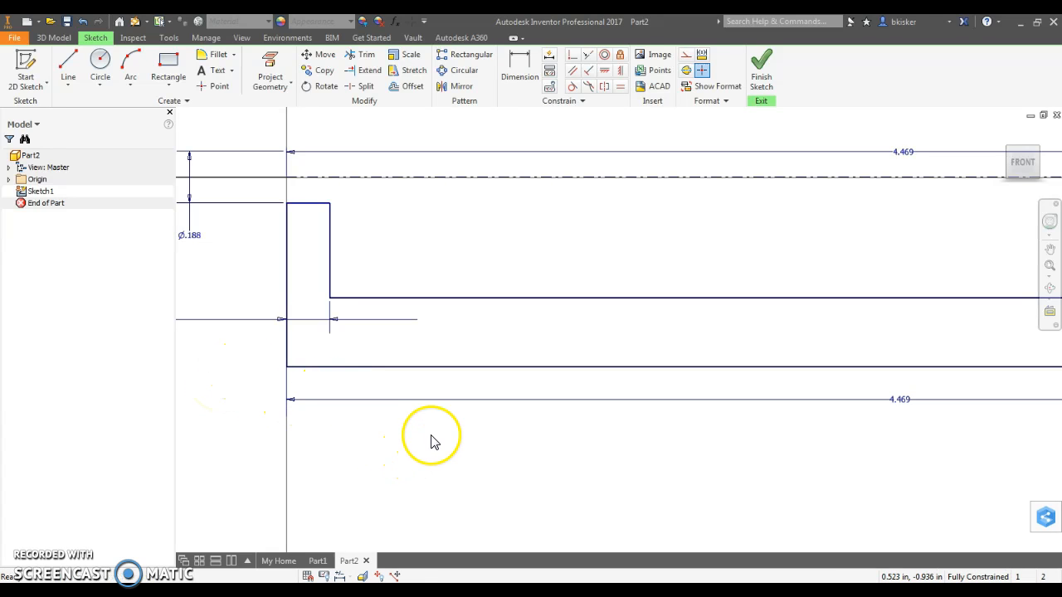
scroll(430, 442, "down", 5)
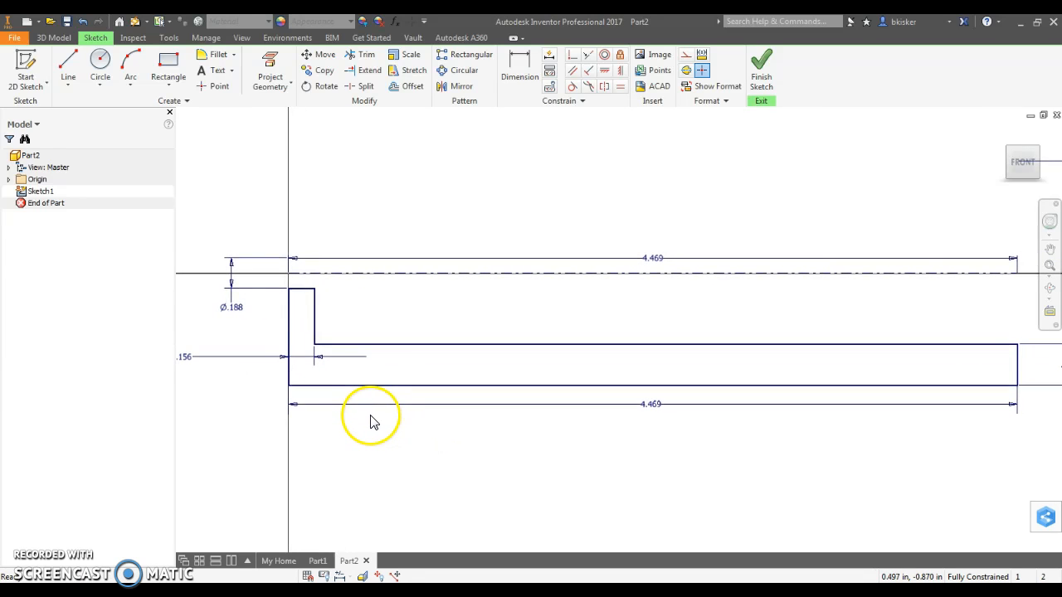
left_click(759, 82)
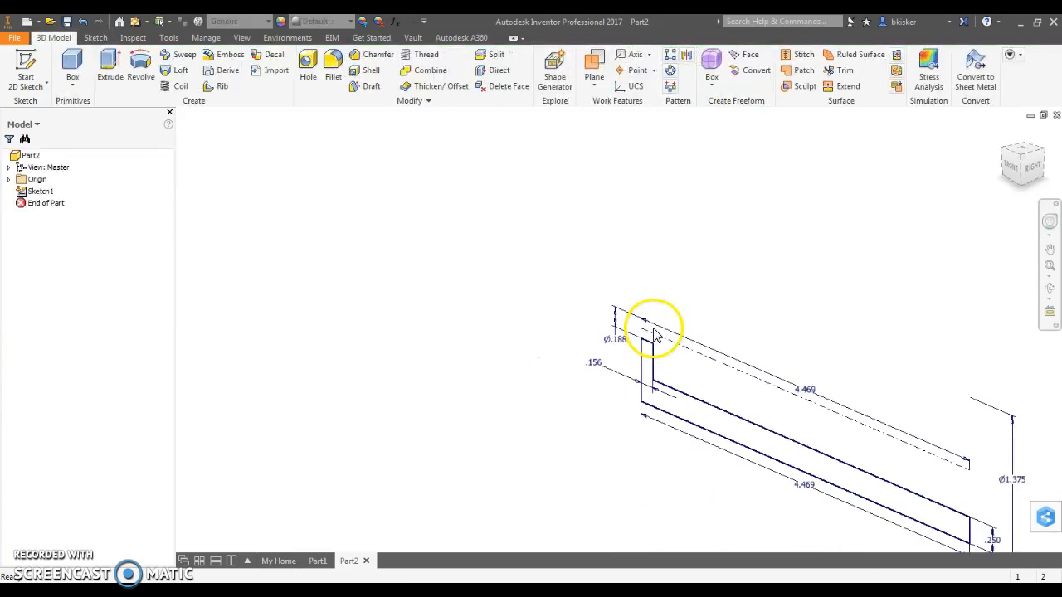
Step: Revolve the closed half-section profile fully around the sketch centerline as a solid body
left_click(139, 74)
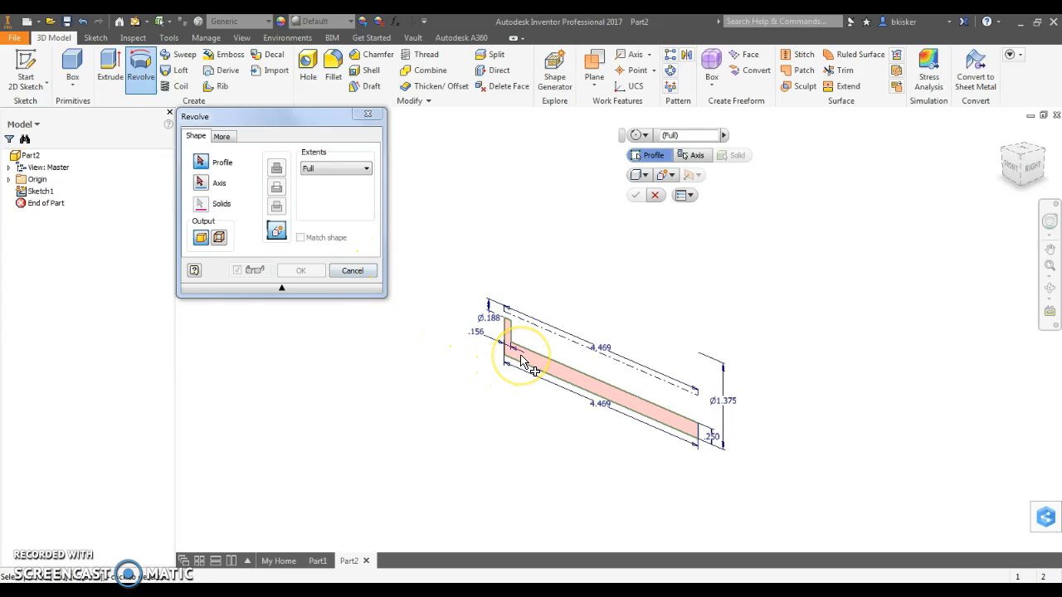
left_click(203, 183)
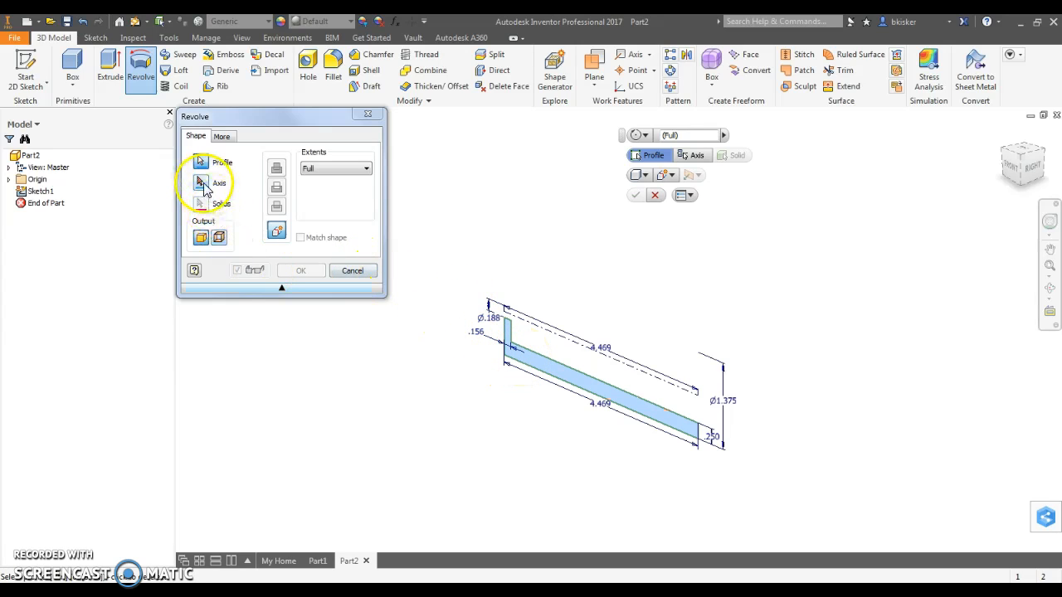
left_click(528, 326)
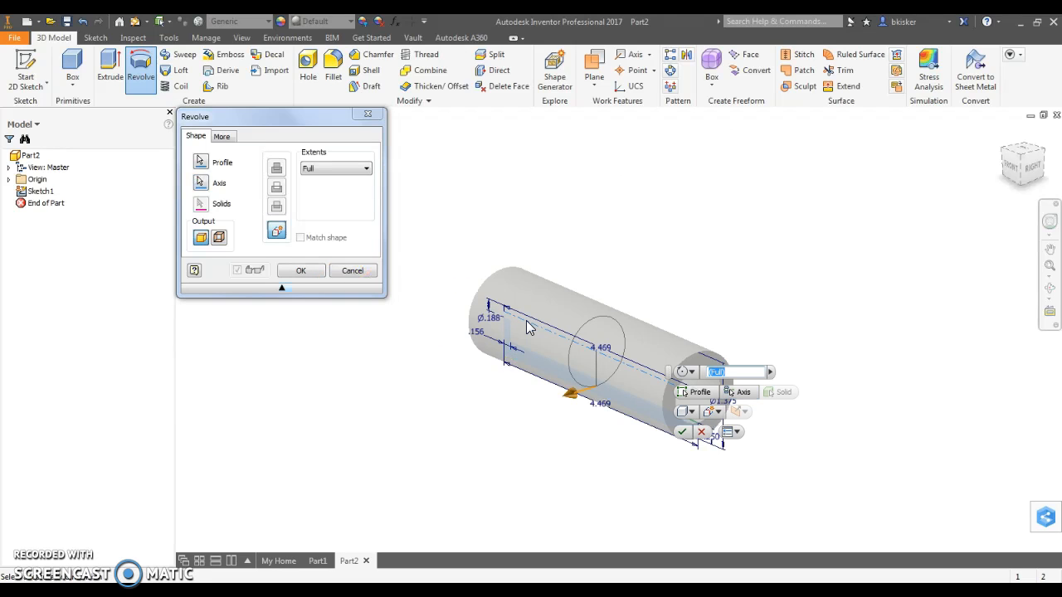
left_click(681, 431)
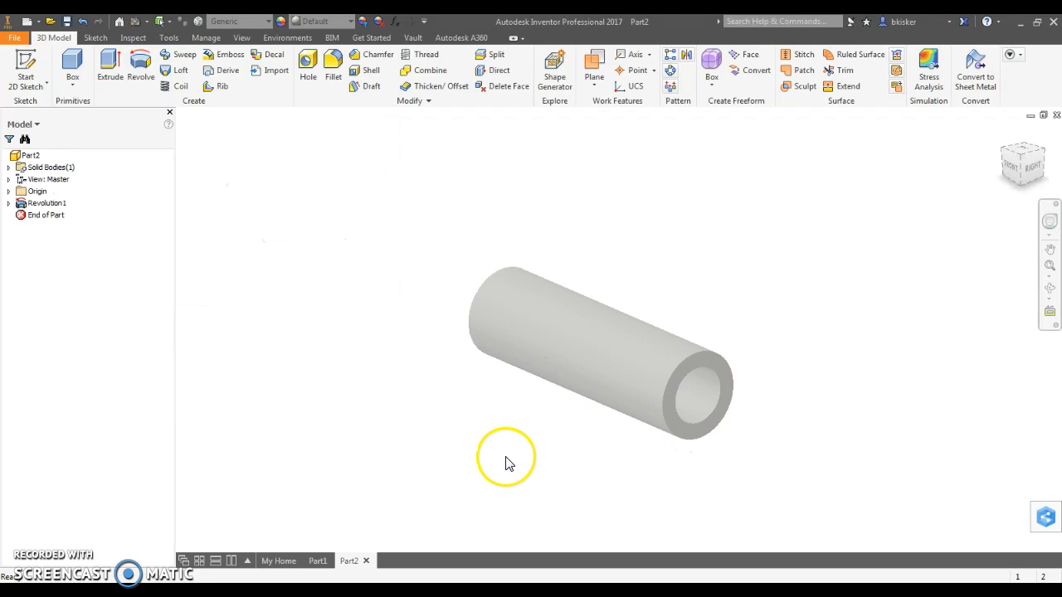
Step: Fillet the outer circular edges at both ends of the sleeve with a constant 0.25 in radius
left_click(1004, 158)
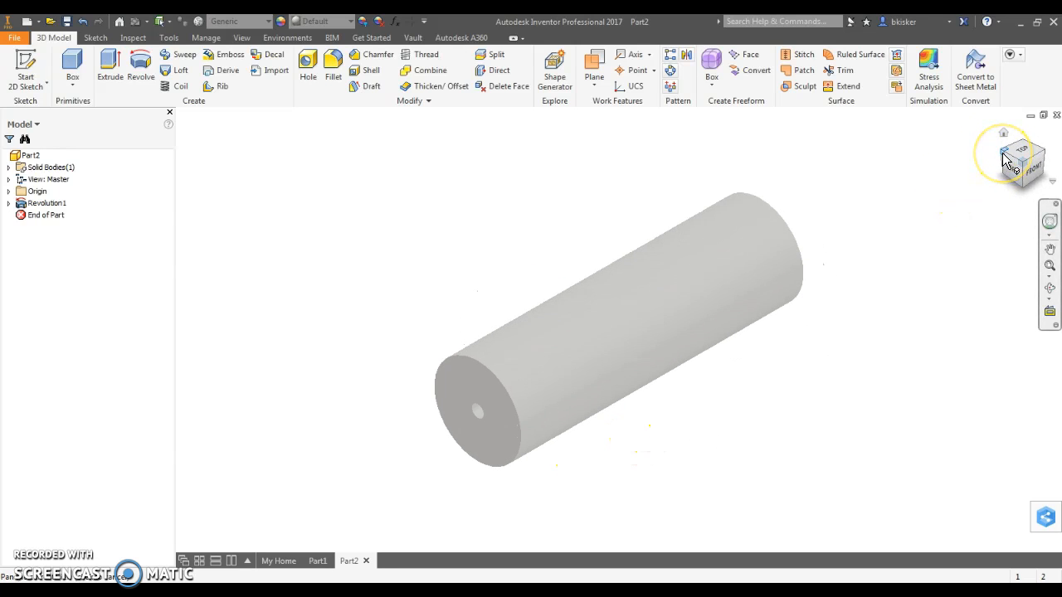
left_click(1005, 145)
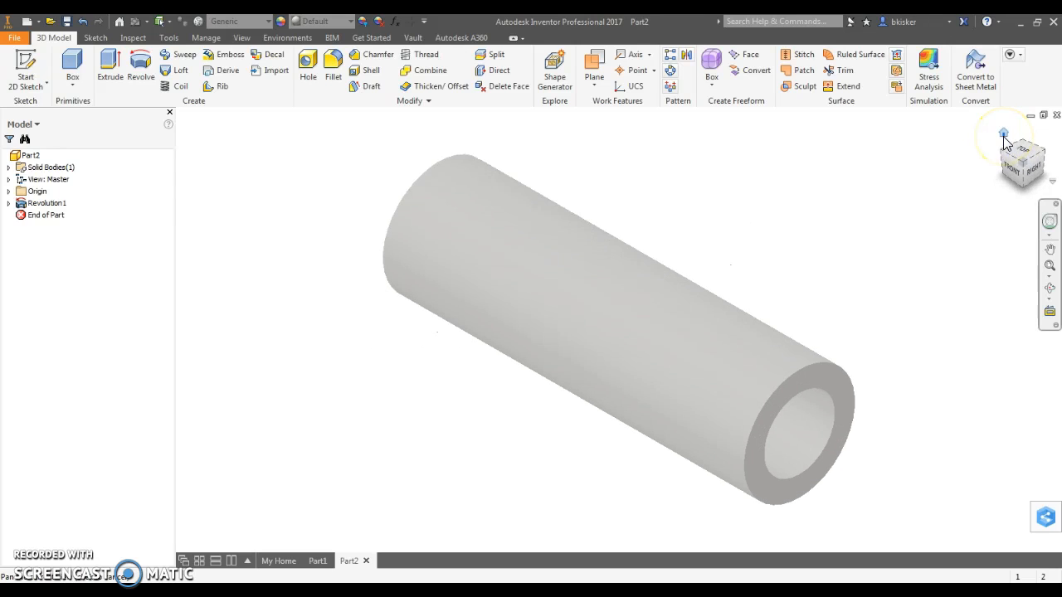
left_click(332, 64)
left_click(123, 83)
type(".25")
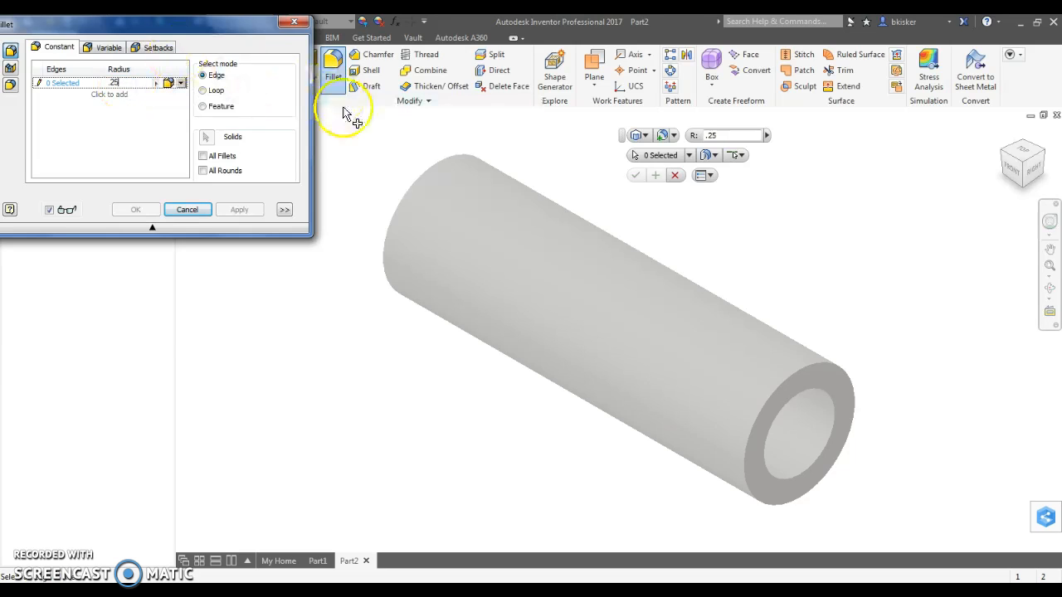
left_click(462, 176)
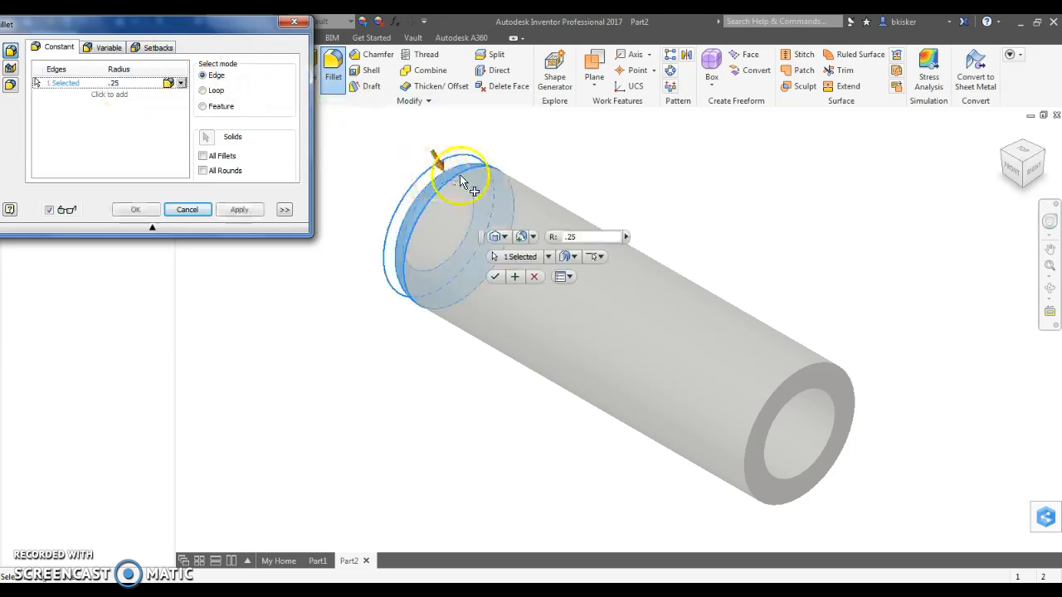
left_click(782, 385)
left_click(136, 209)
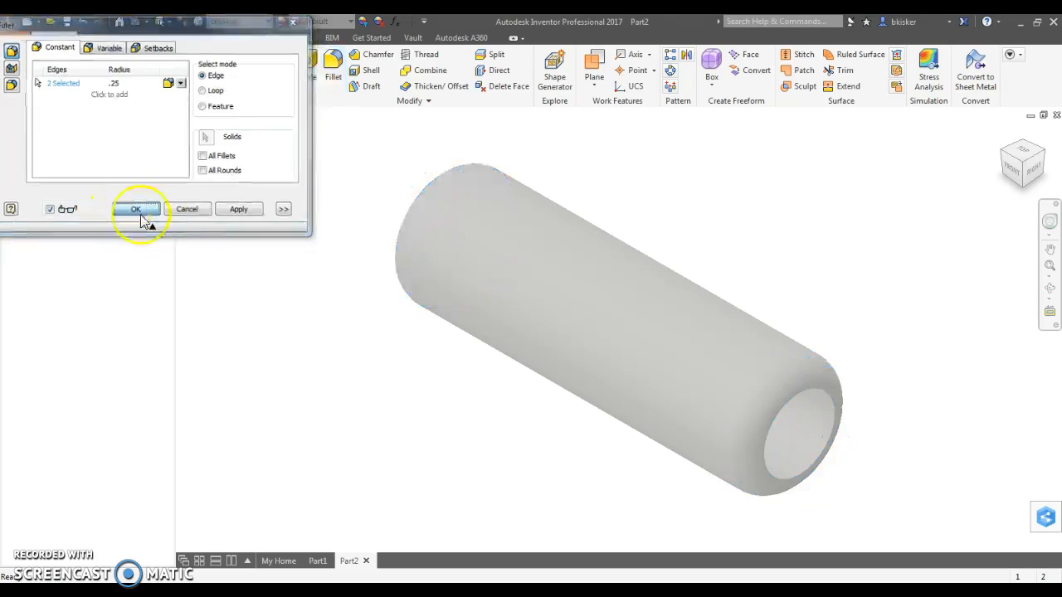